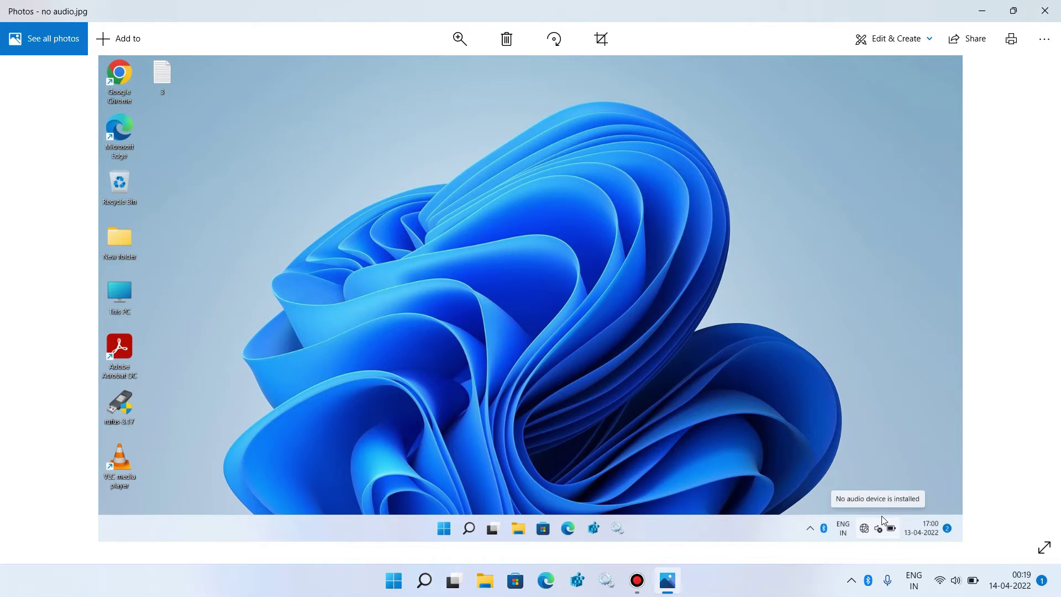
Step: Close the 'no audio.jpg' screenshot in Photos so the desktop shows
{"action": "left_click", "coordinate": [1044, 11]}
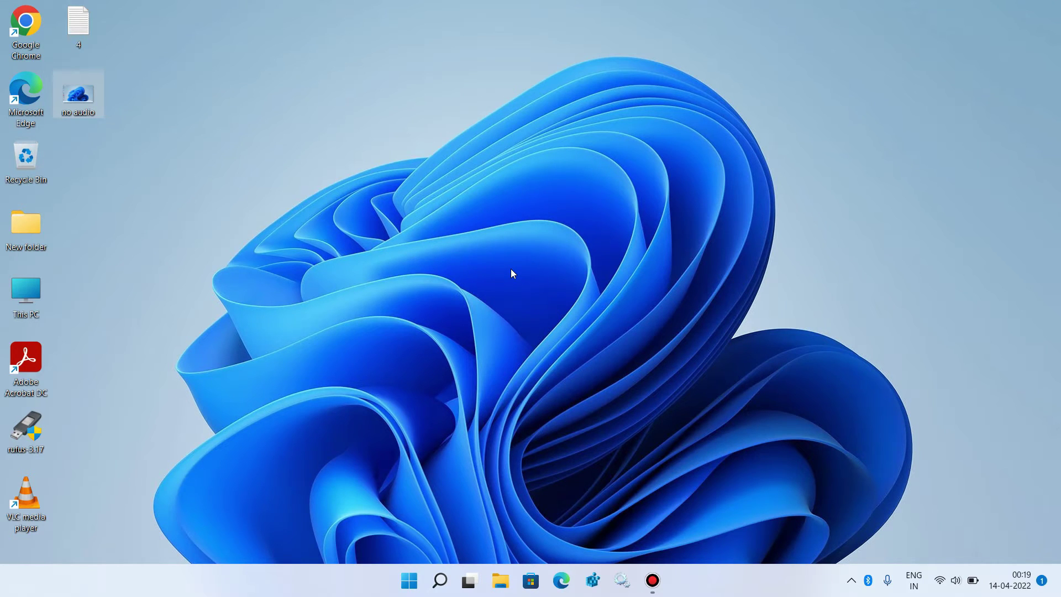
Step: Open Windows Settings from the Start context menu and go to System > Troubleshoot
{"action": "right_click", "coordinate": [410, 581]}
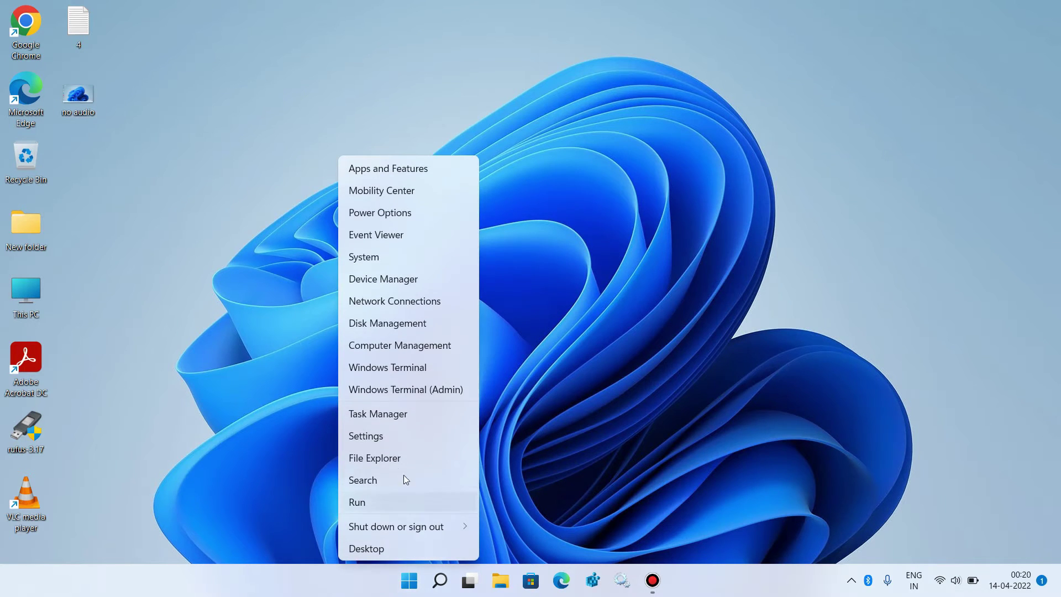
{"action": "left_click", "coordinate": [392, 438]}
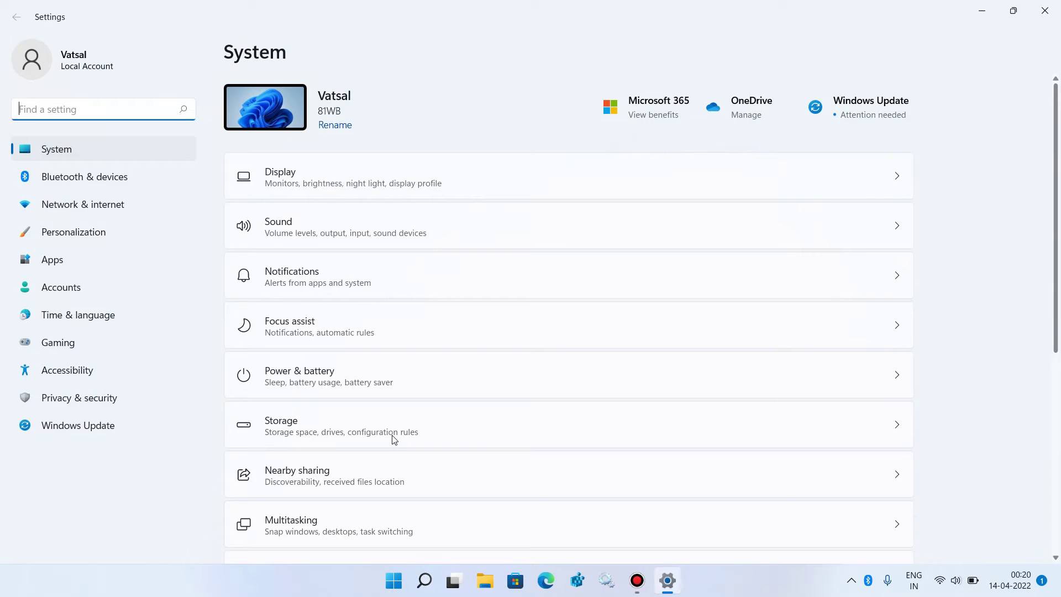
{"action": "scroll", "coordinate": [394, 440], "scroll_direction": "down", "scroll_amount": 3}
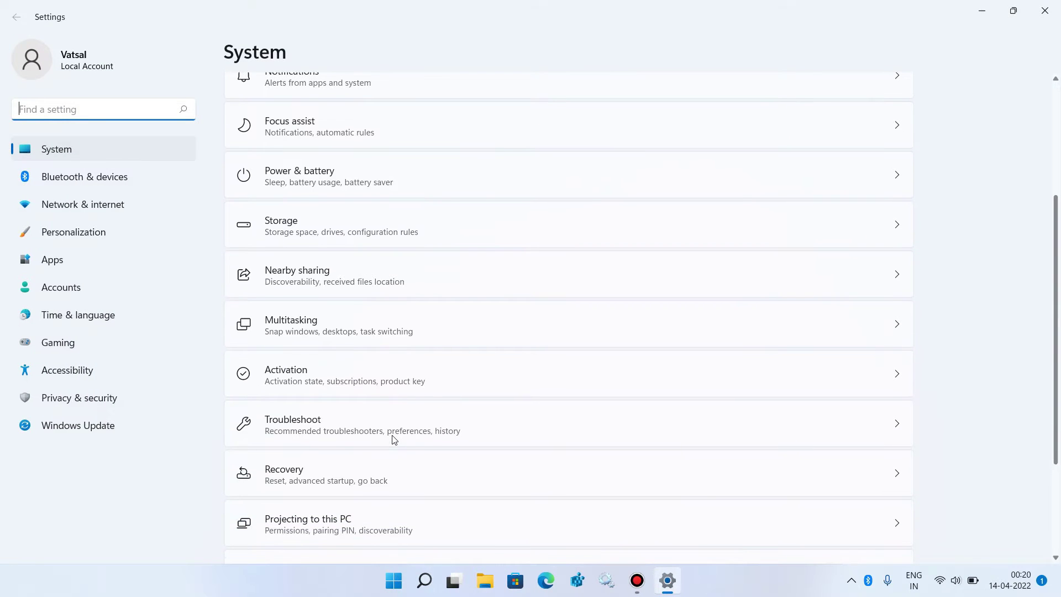
{"action": "left_click", "coordinate": [345, 435]}
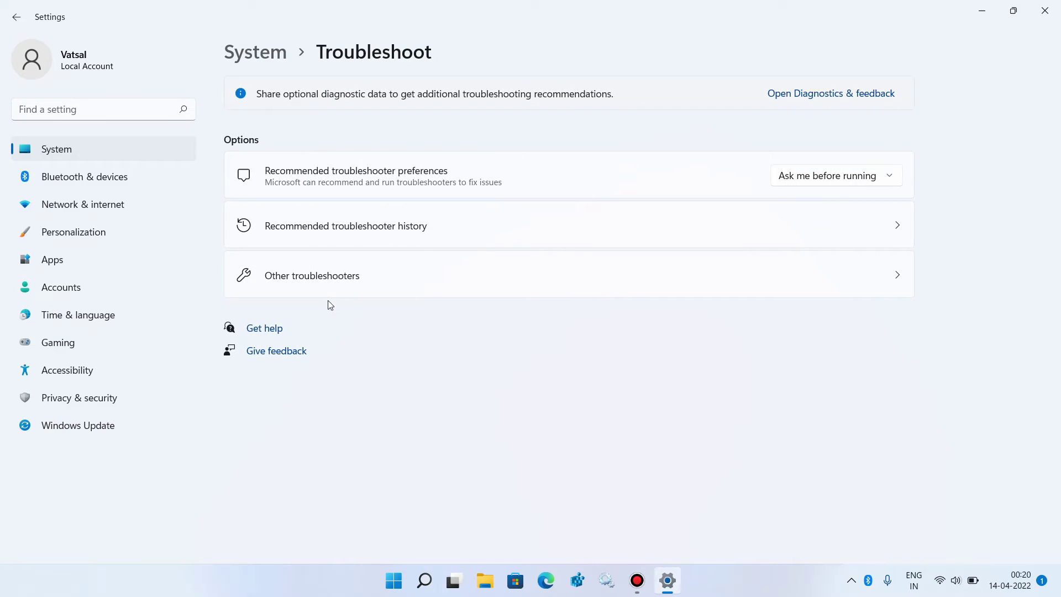
Step: Run the Playing Audio troubleshooter on Speakers, then cancel it and close Settings
{"action": "left_click", "coordinate": [365, 288]}
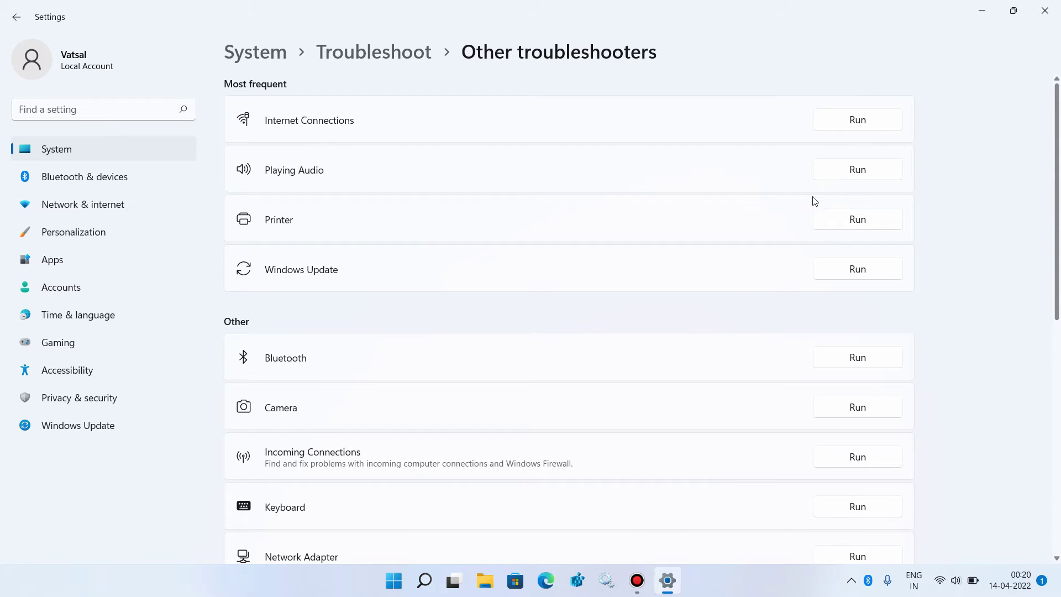
{"action": "left_click", "coordinate": [845, 175]}
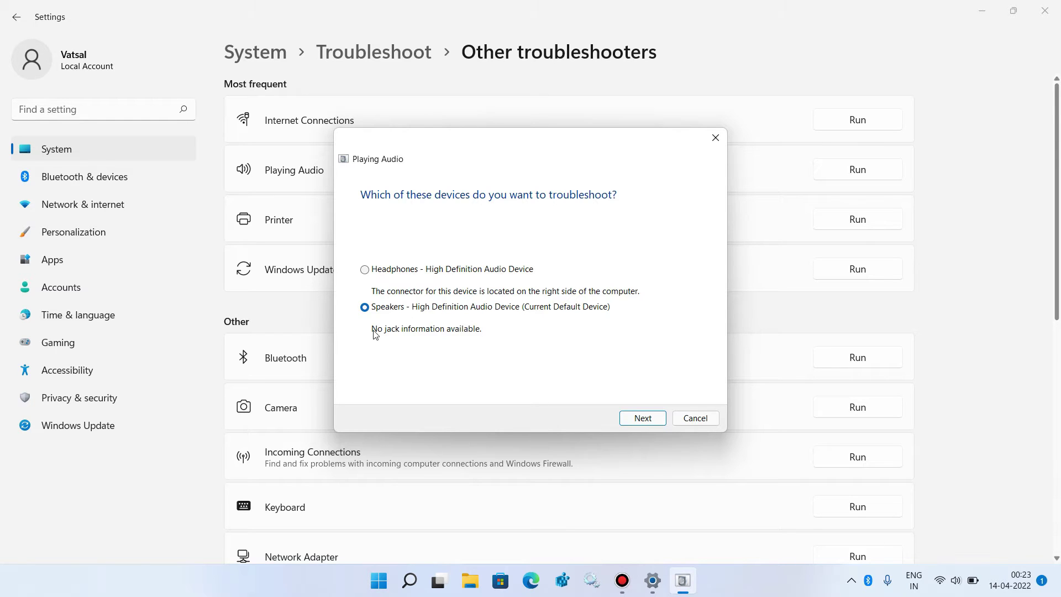
{"action": "left_click", "coordinate": [640, 423]}
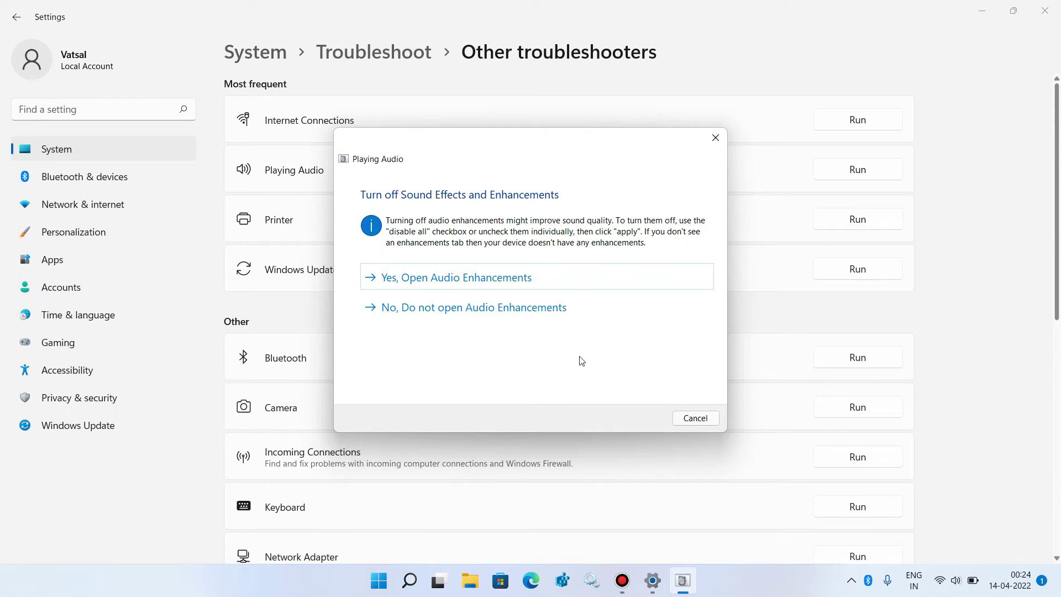
{"action": "left_click", "coordinate": [685, 419]}
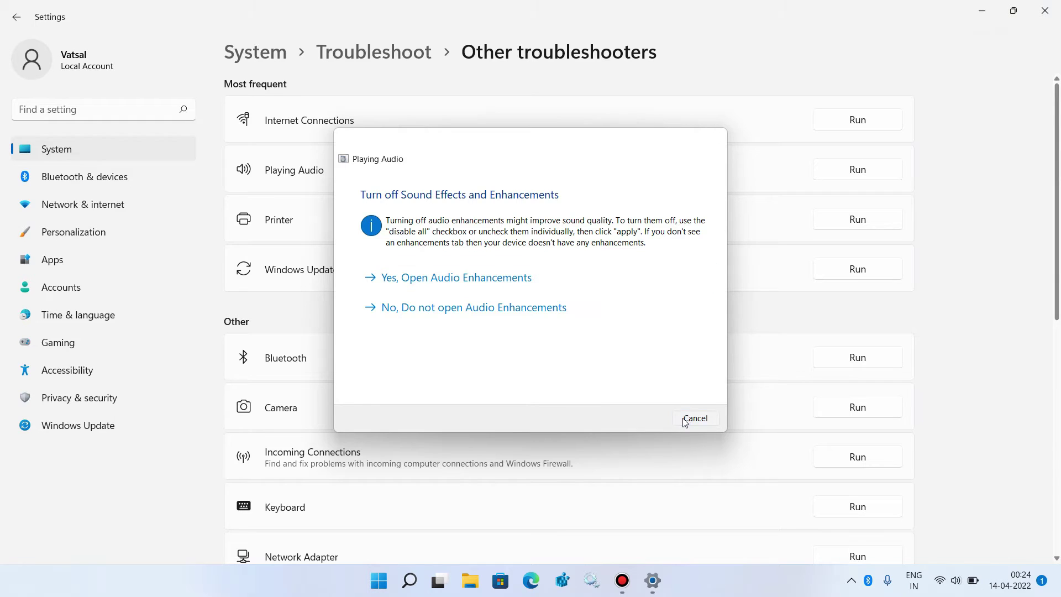
{"action": "left_click", "coordinate": [1045, 11]}
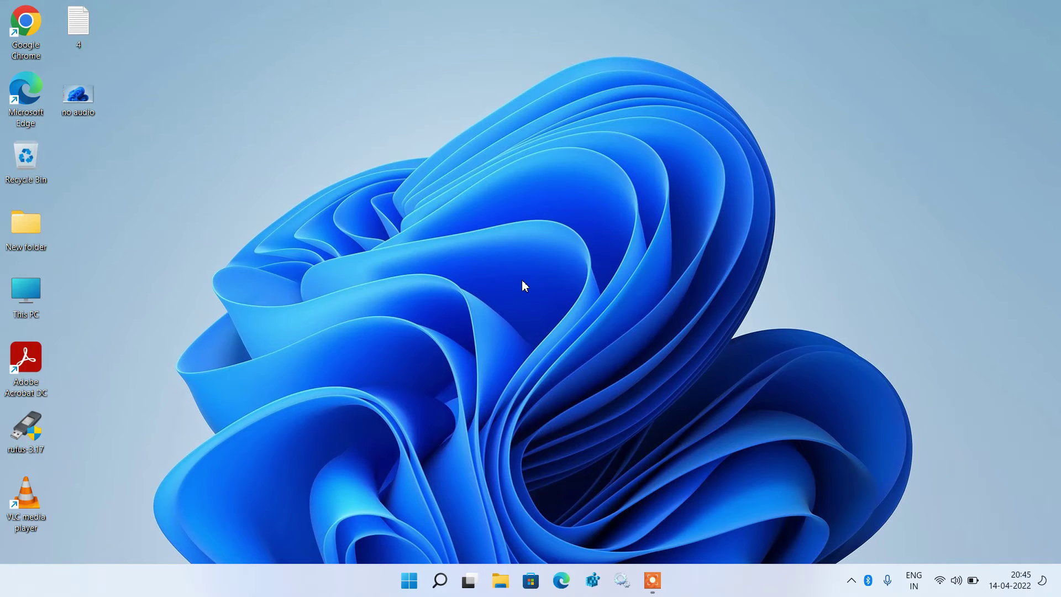
Step: Open Device Manager and select High Definition Audio Device under Sound, video and game controllers
{"action": "right_click", "coordinate": [412, 577]}
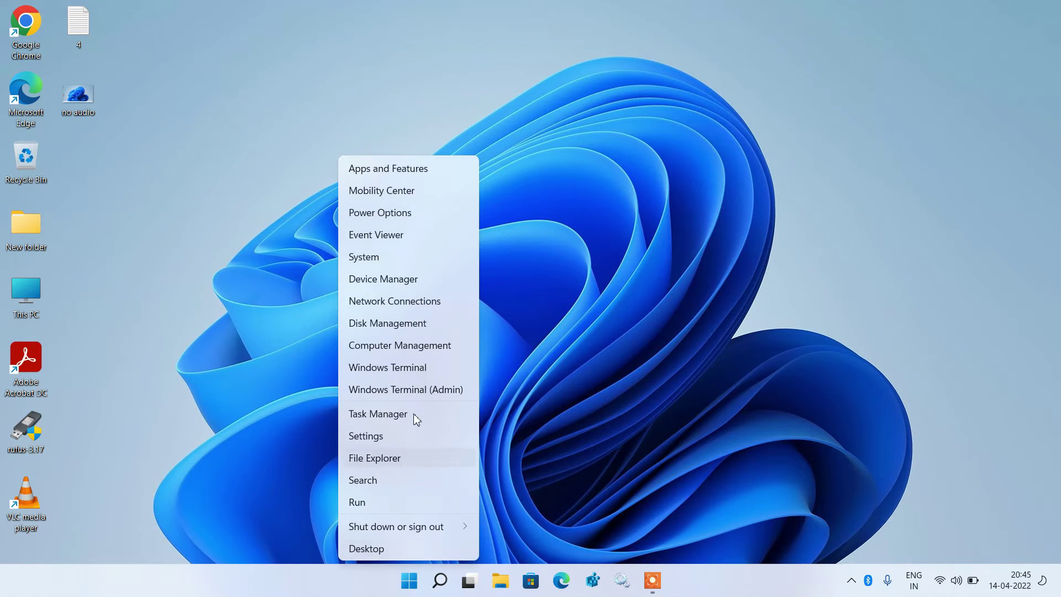
{"action": "left_click", "coordinate": [411, 283]}
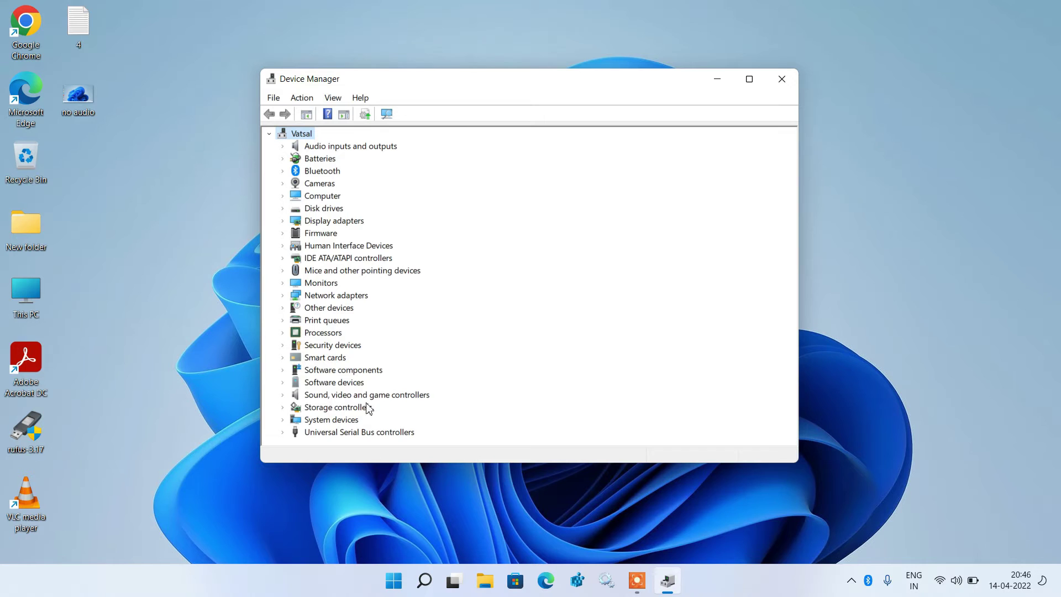
{"action": "left_click", "coordinate": [283, 395]}
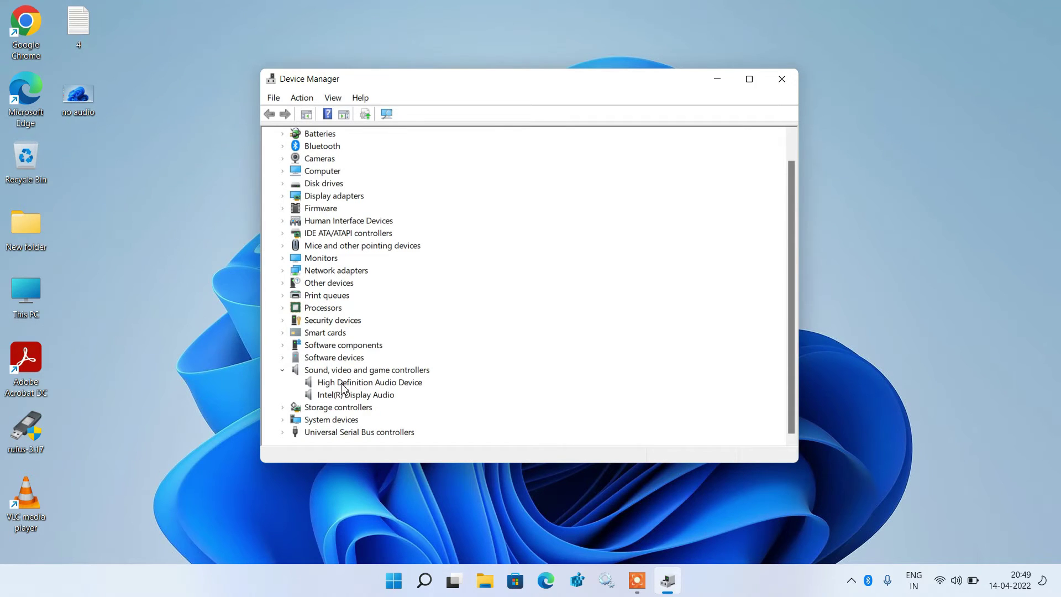
{"action": "left_click", "coordinate": [342, 387]}
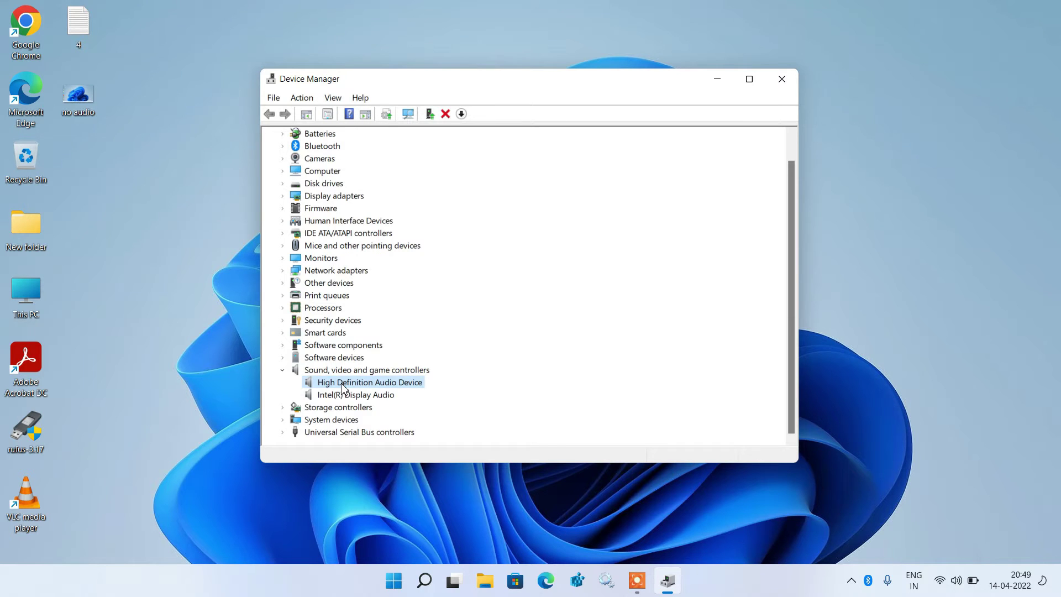
Step: Search automatically for a newer High Definition Audio Device driver; the best is already installed
{"action": "right_click", "coordinate": [343, 388]}
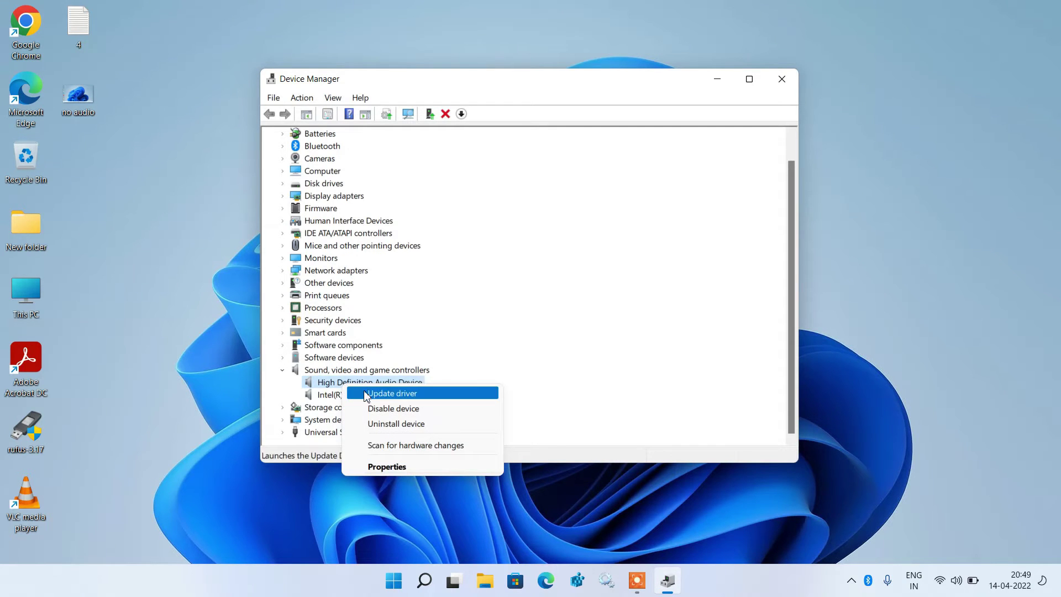
{"action": "left_click", "coordinate": [367, 396]}
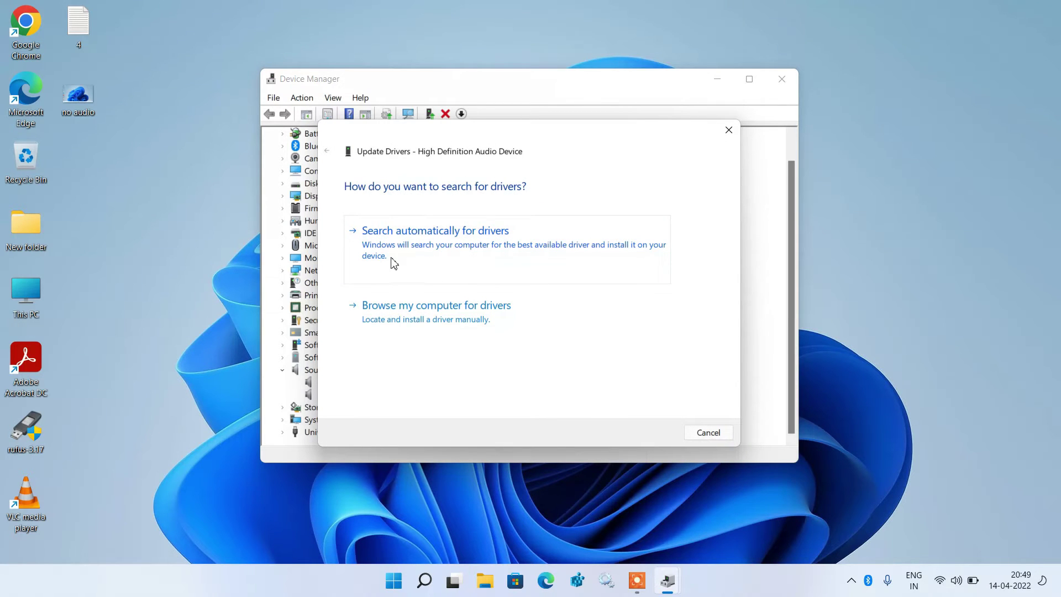
{"action": "left_click", "coordinate": [448, 262]}
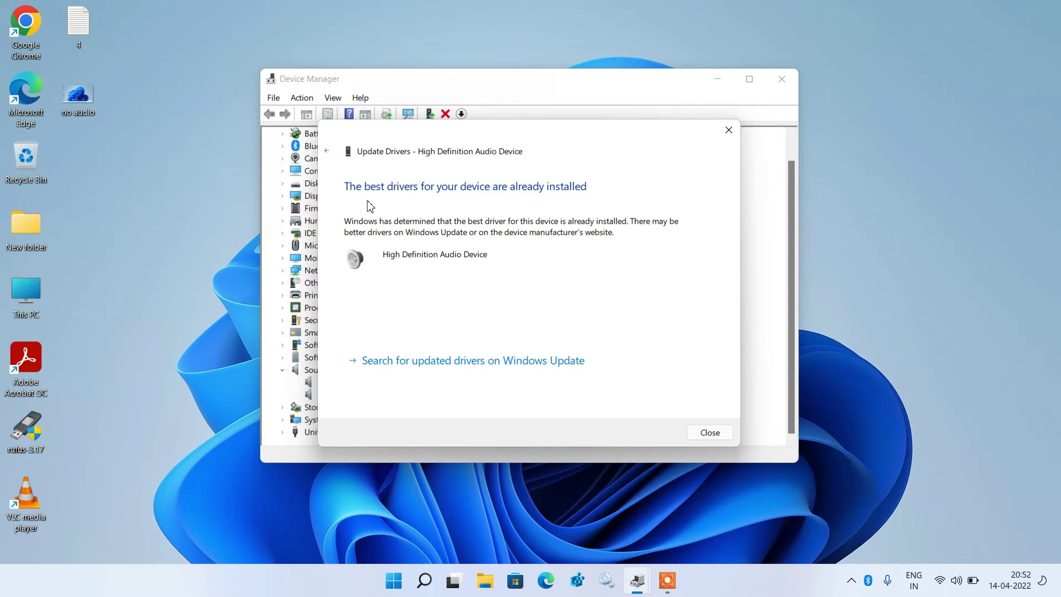
Step: Reinstall the High Definition Audio Device driver from the compatible list, accepting the warning
{"action": "left_click", "coordinate": [327, 153]}
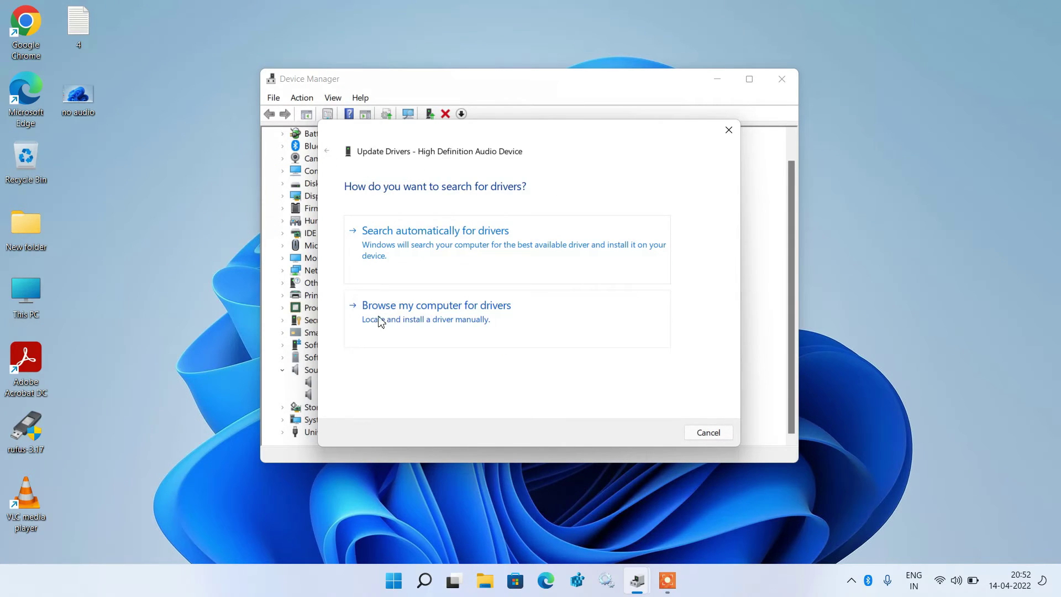
{"action": "left_click", "coordinate": [441, 323]}
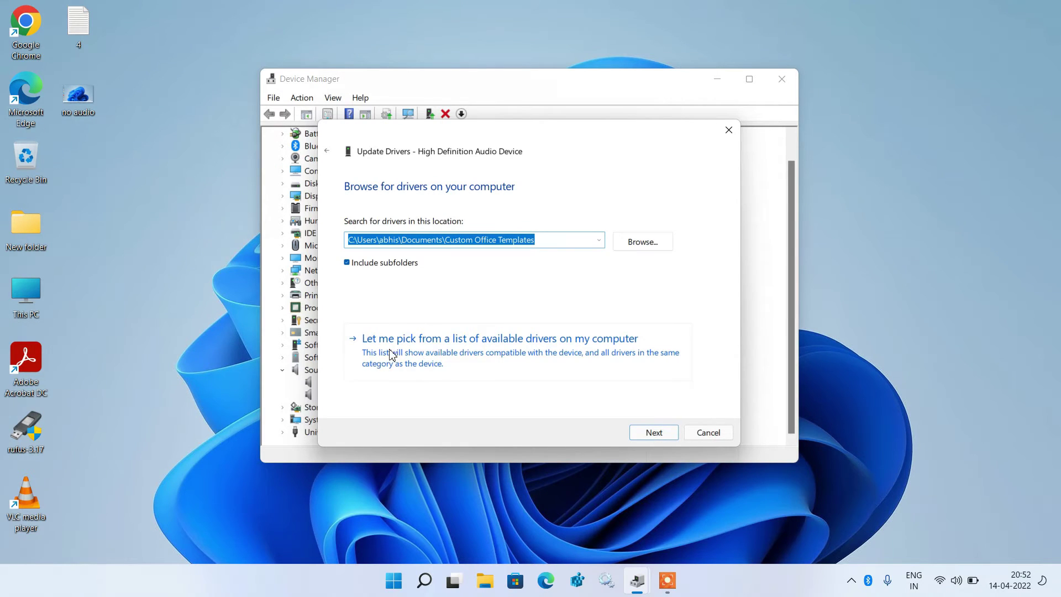
{"action": "left_click", "coordinate": [481, 360]}
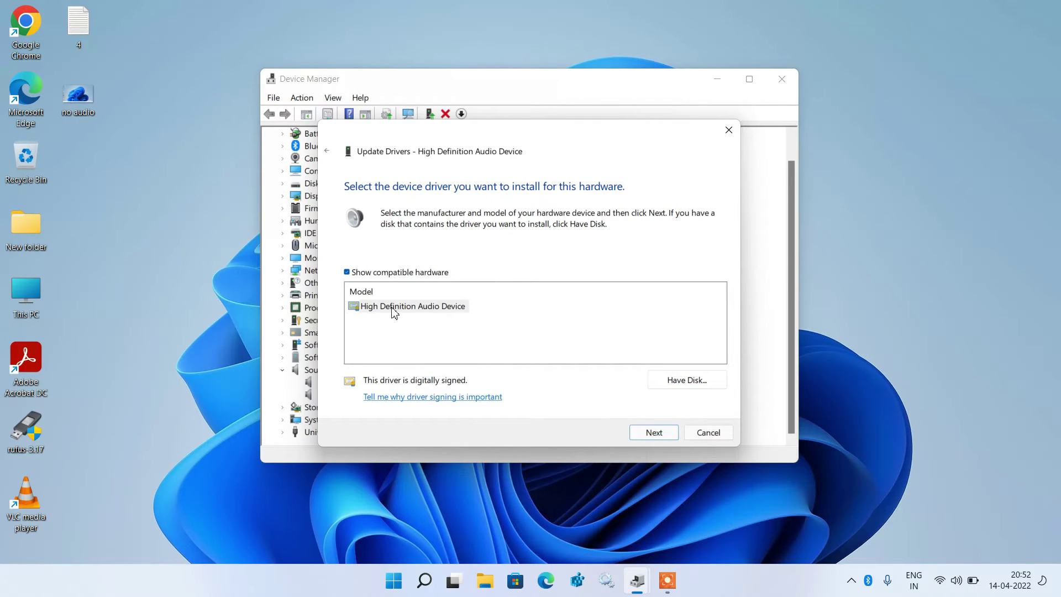
{"action": "left_click", "coordinate": [420, 313]}
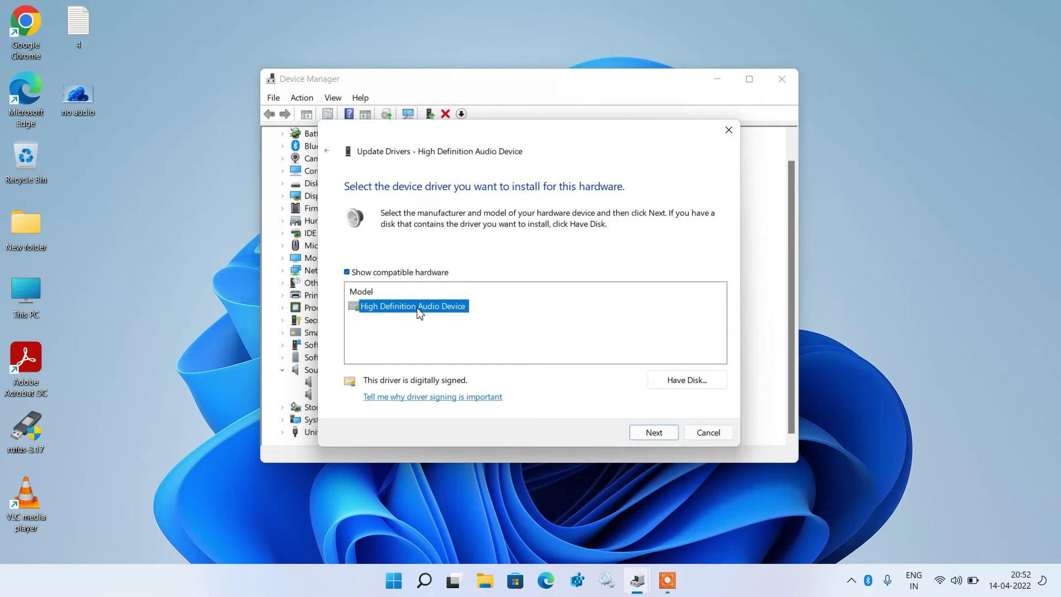
{"action": "left_click", "coordinate": [642, 436]}
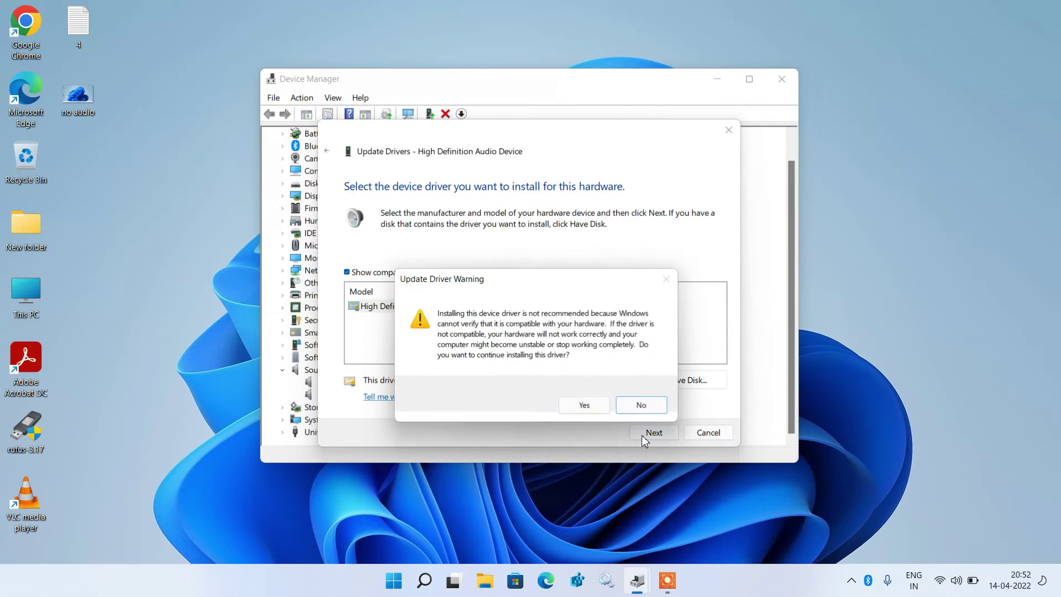
{"action": "left_click", "coordinate": [584, 409]}
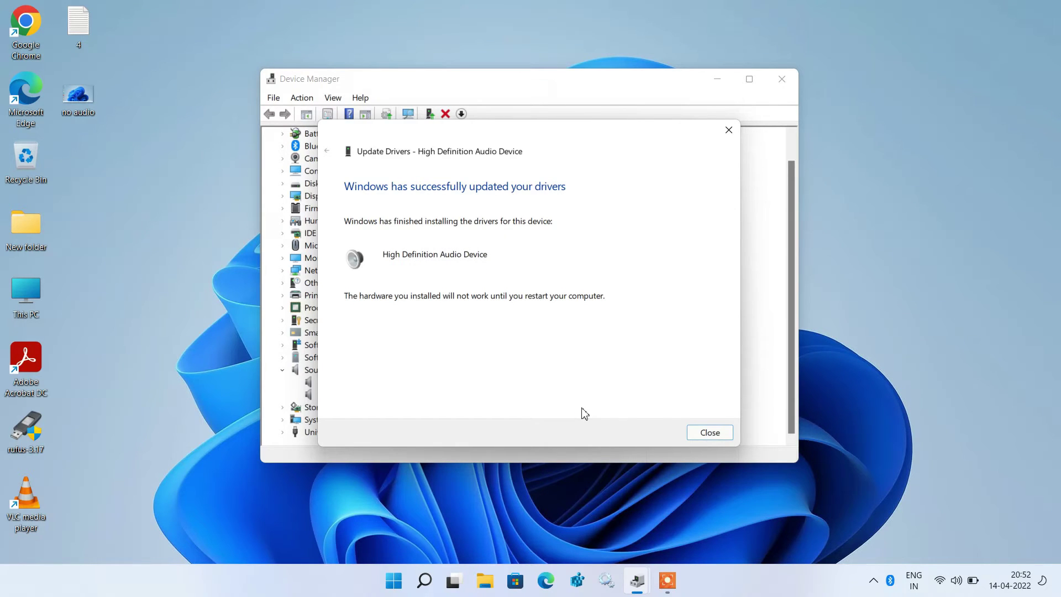
{"action": "left_click", "coordinate": [710, 434]}
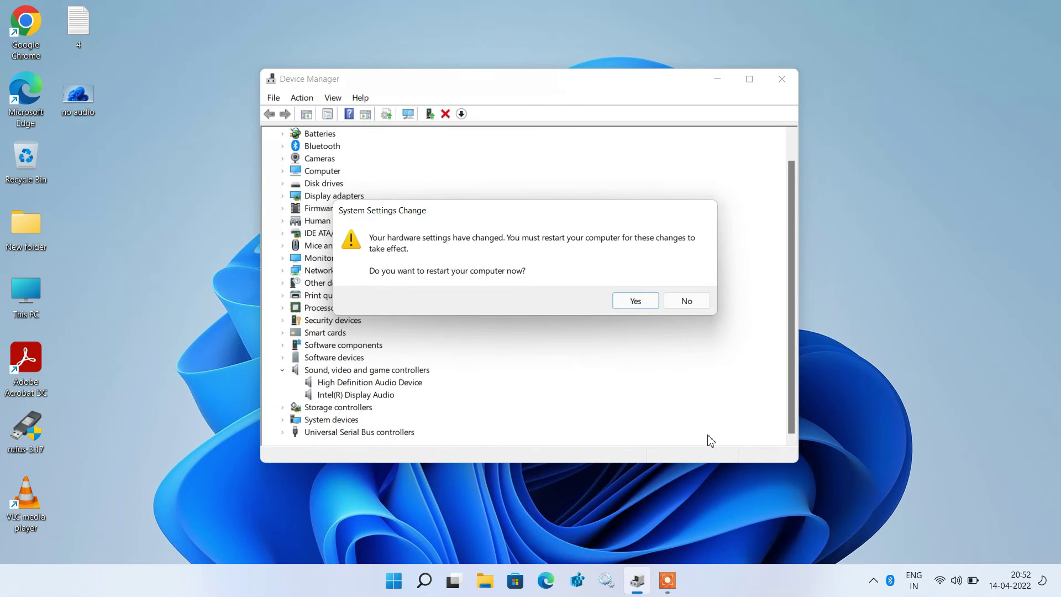
Step: Decline the restart, then search automatically for an Intel(R) Display Audio driver update
{"action": "left_click", "coordinate": [679, 303]}
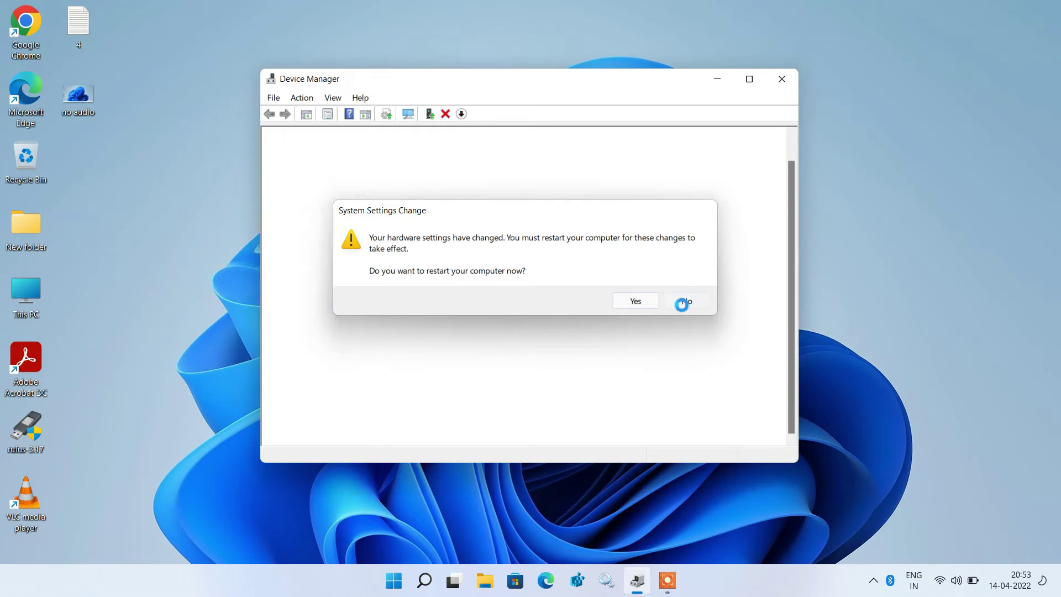
{"action": "scroll", "coordinate": [484, 364], "scroll_direction": "down", "scroll_amount": 2}
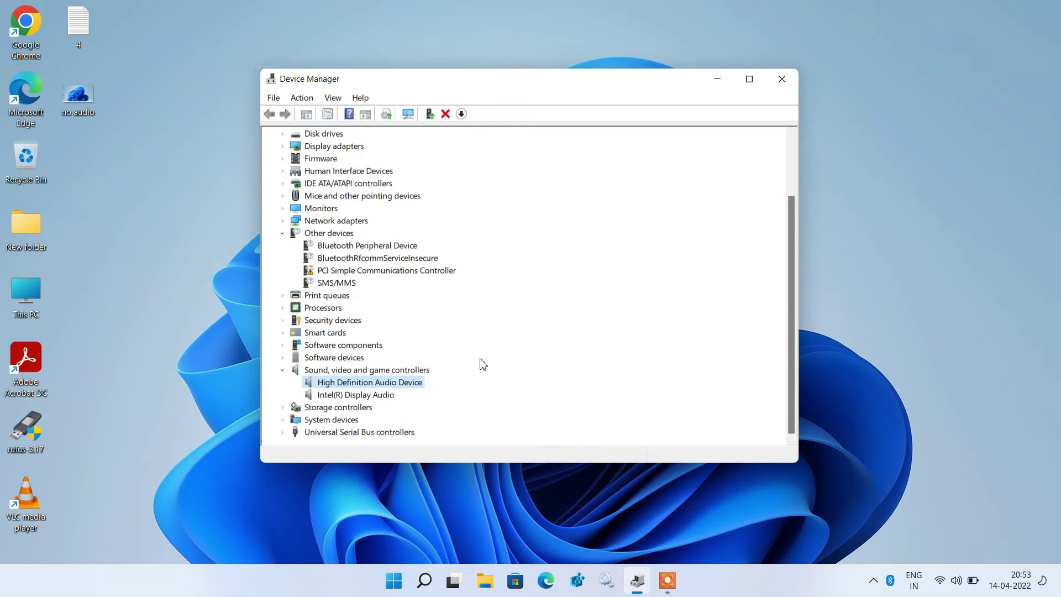
{"action": "left_click", "coordinate": [355, 396]}
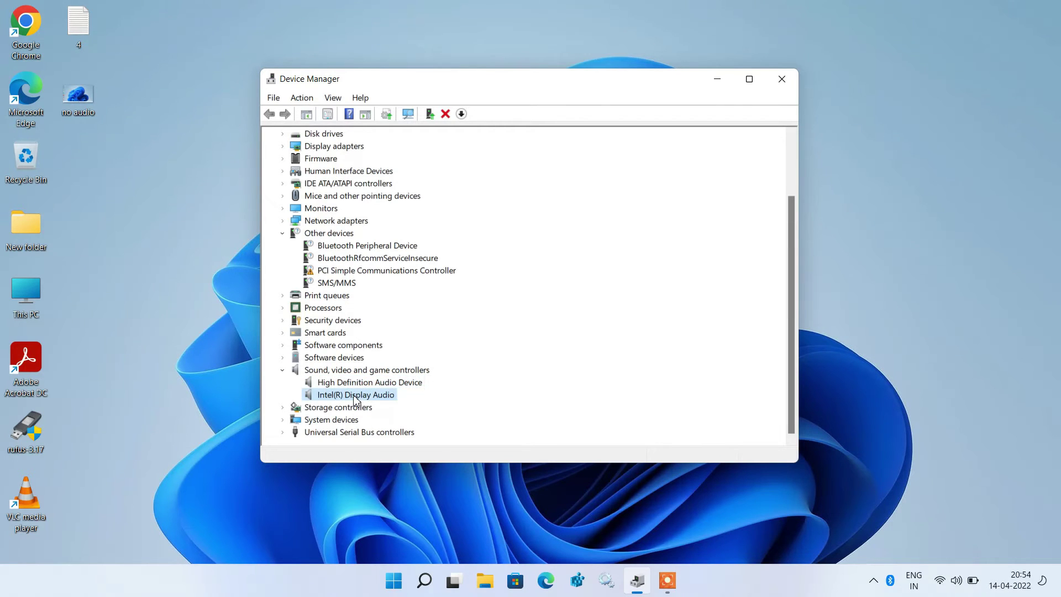
{"action": "right_click", "coordinate": [354, 399]}
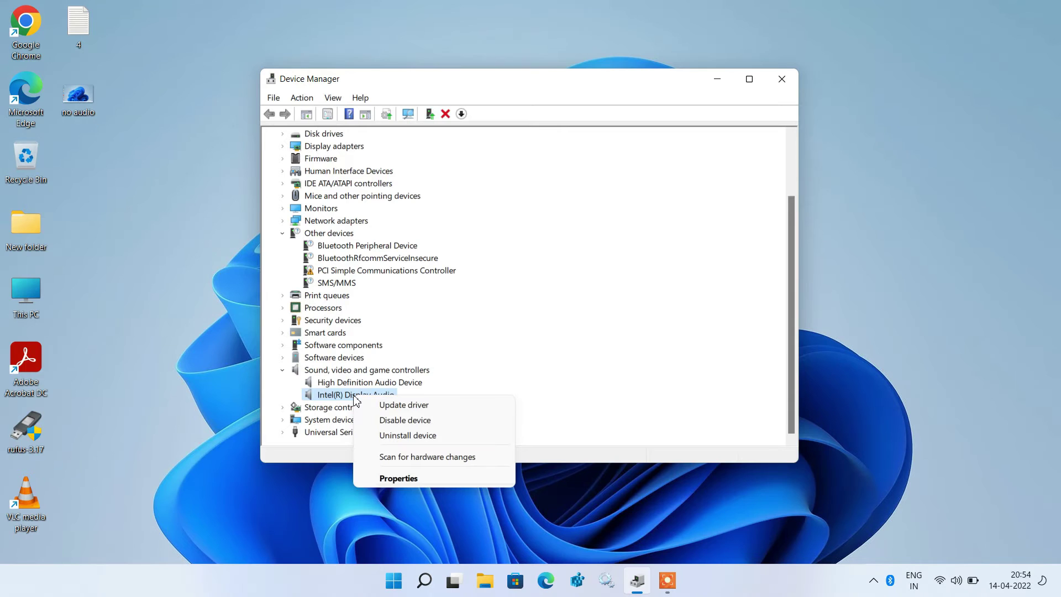
{"action": "left_click", "coordinate": [381, 406]}
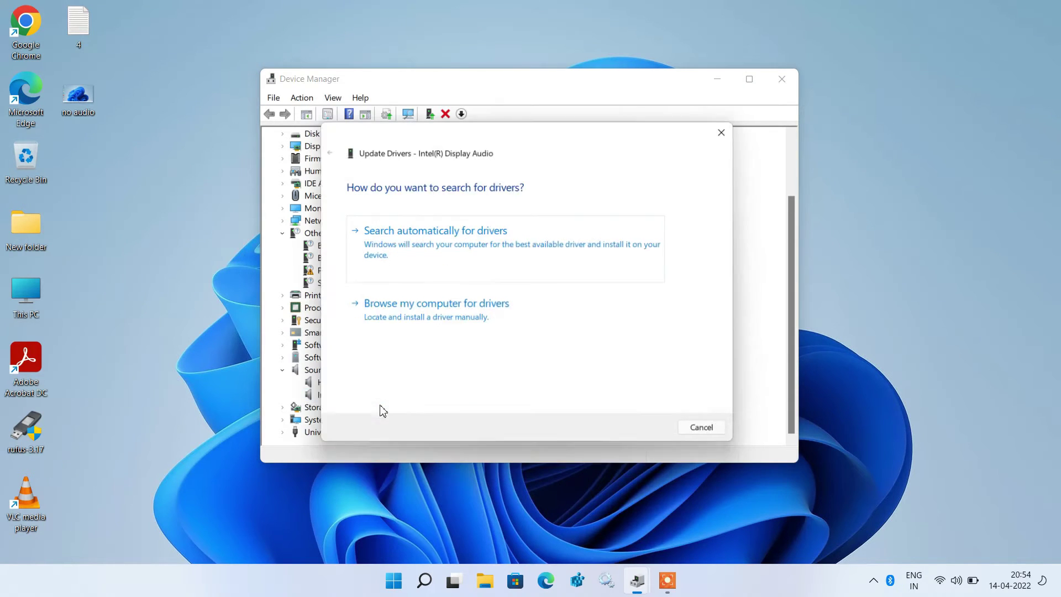
{"action": "left_click", "coordinate": [442, 272]}
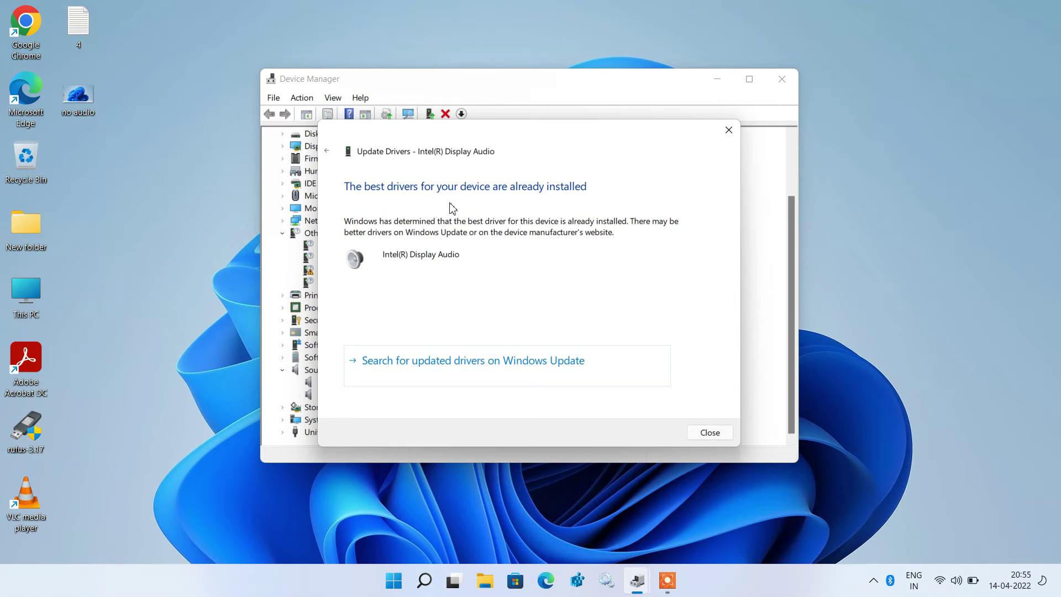
Step: Reinstall the Intel(R) Display Audio driver by picking it from the compatible drivers on the computer
{"action": "left_click", "coordinate": [327, 150]}
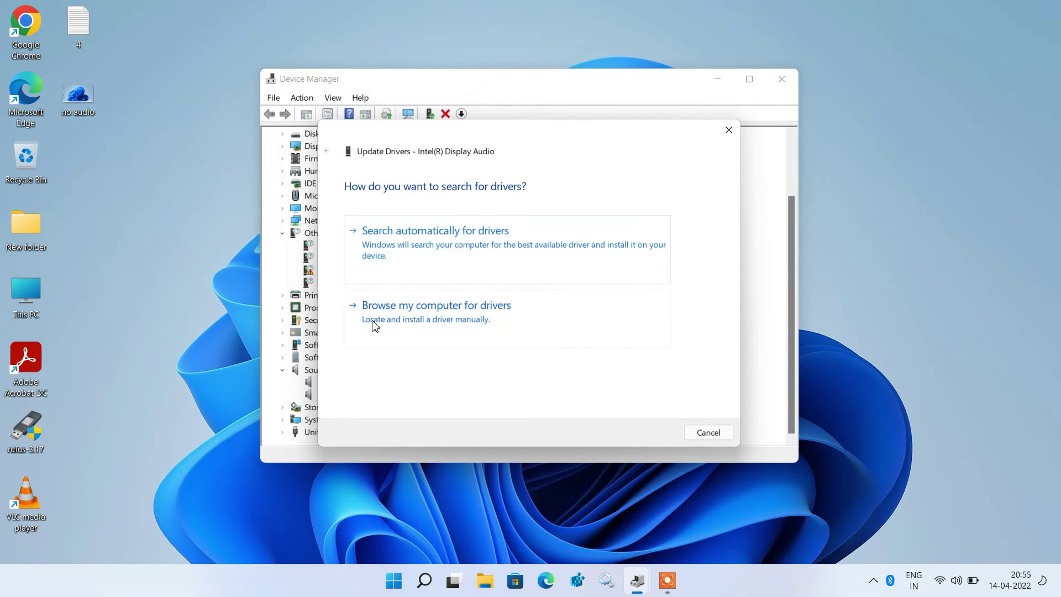
{"action": "left_click", "coordinate": [441, 324]}
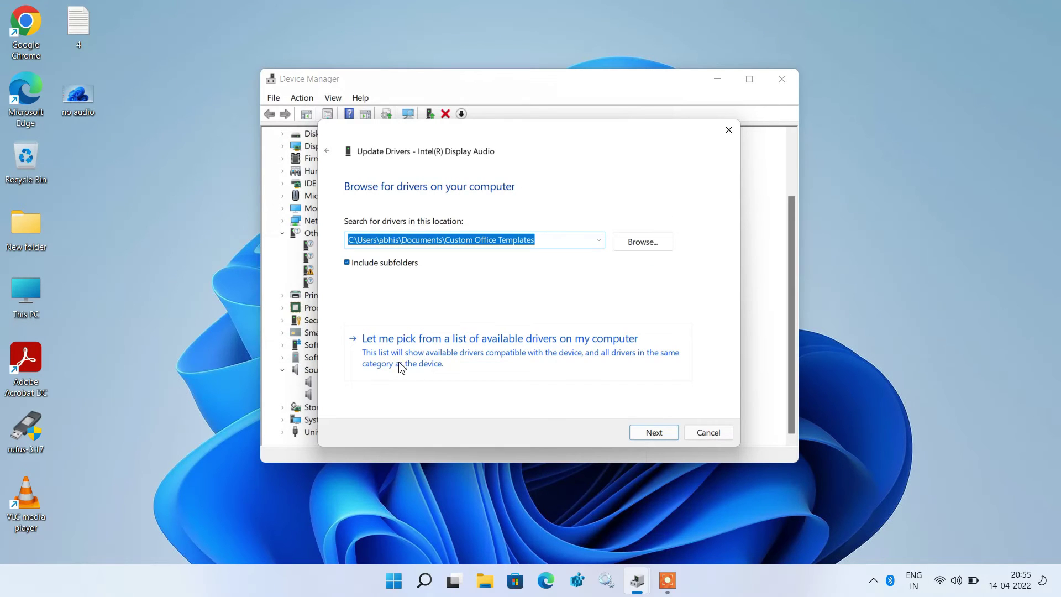
{"action": "left_click", "coordinate": [433, 363]}
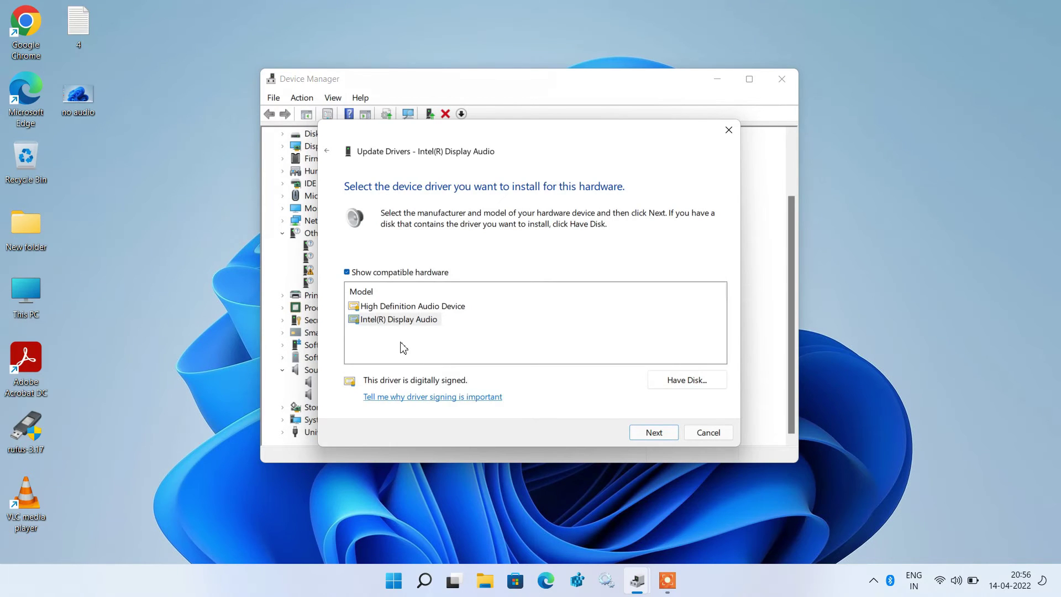
{"action": "left_click", "coordinate": [399, 325]}
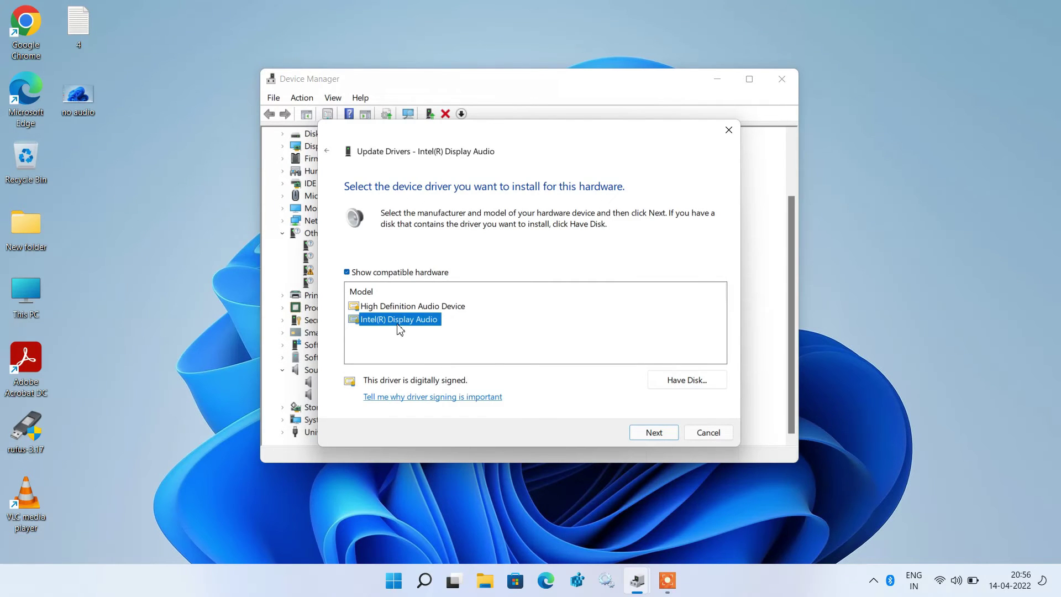
{"action": "left_click", "coordinate": [649, 431]}
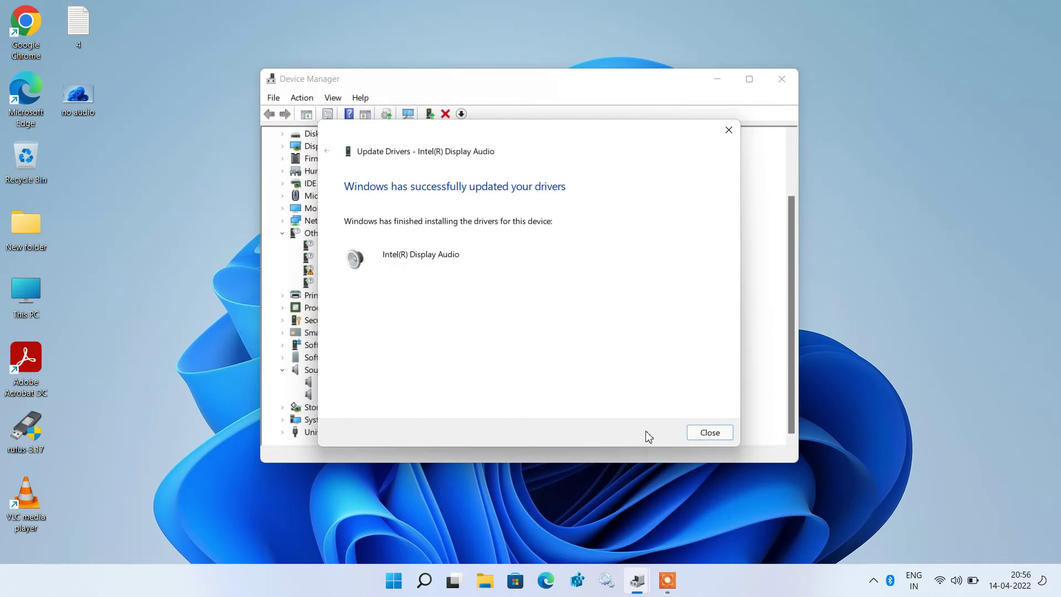
{"action": "left_click", "coordinate": [710, 432]}
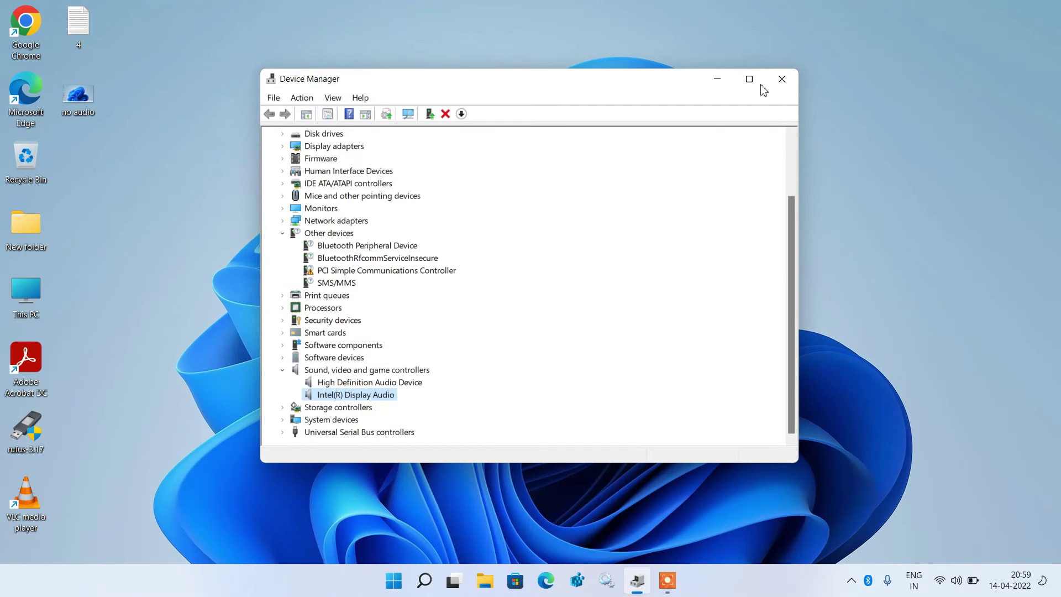
Step: Close Device Manager, note model Lenovo 81WB, and launch Chrome ready to search Google
{"action": "left_click", "coordinate": [781, 79]}
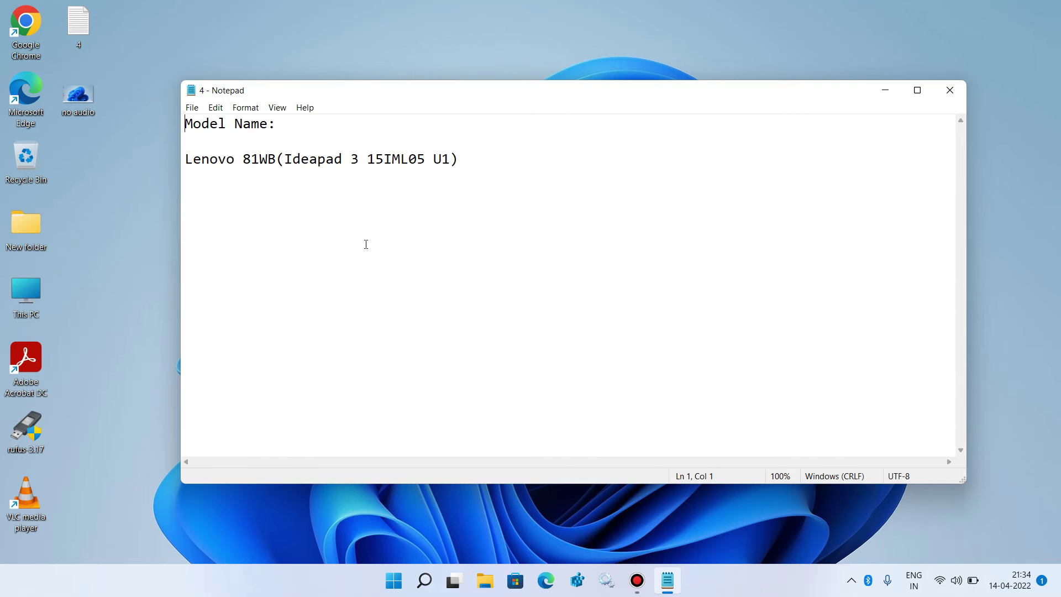
{"action": "double_click", "coordinate": [37, 41]}
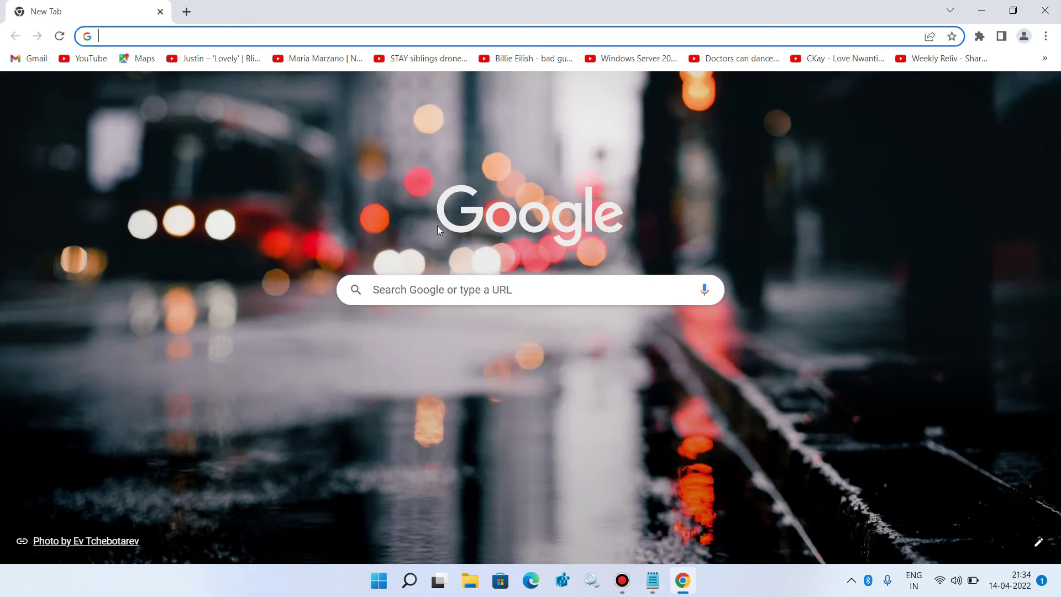
{"action": "left_click", "coordinate": [411, 288]}
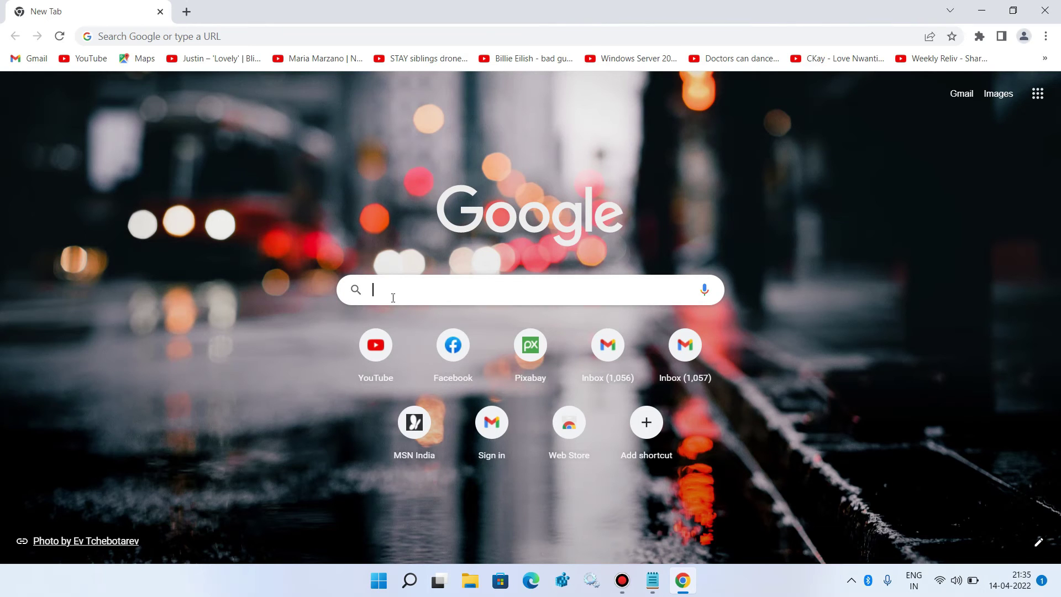
Step: Search Google for 'lenovo drivers'
{"action": "type", "text": "lenovo "}
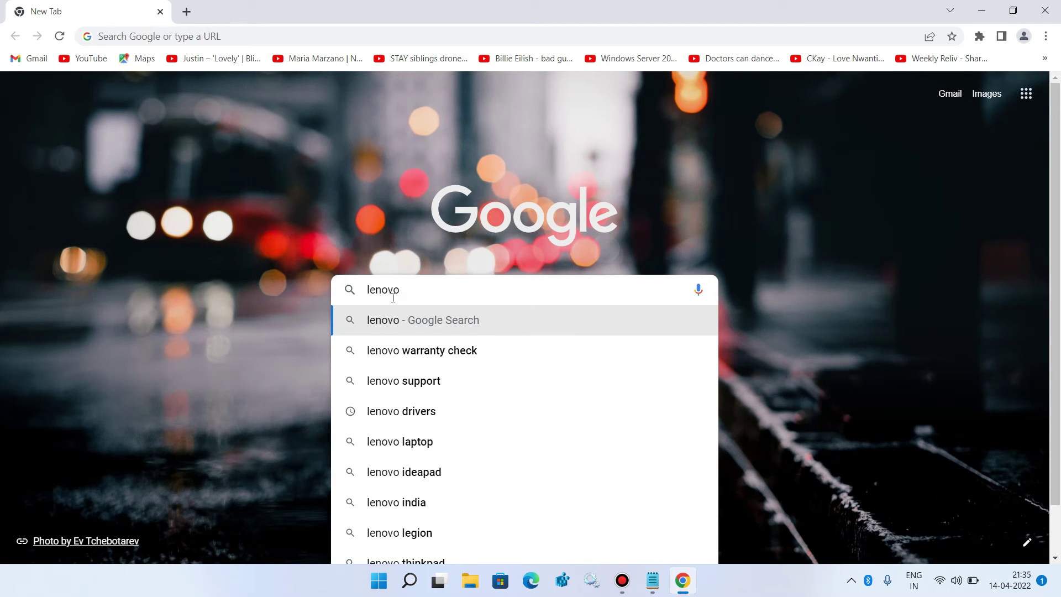
{"action": "type", "text": "drivers"}
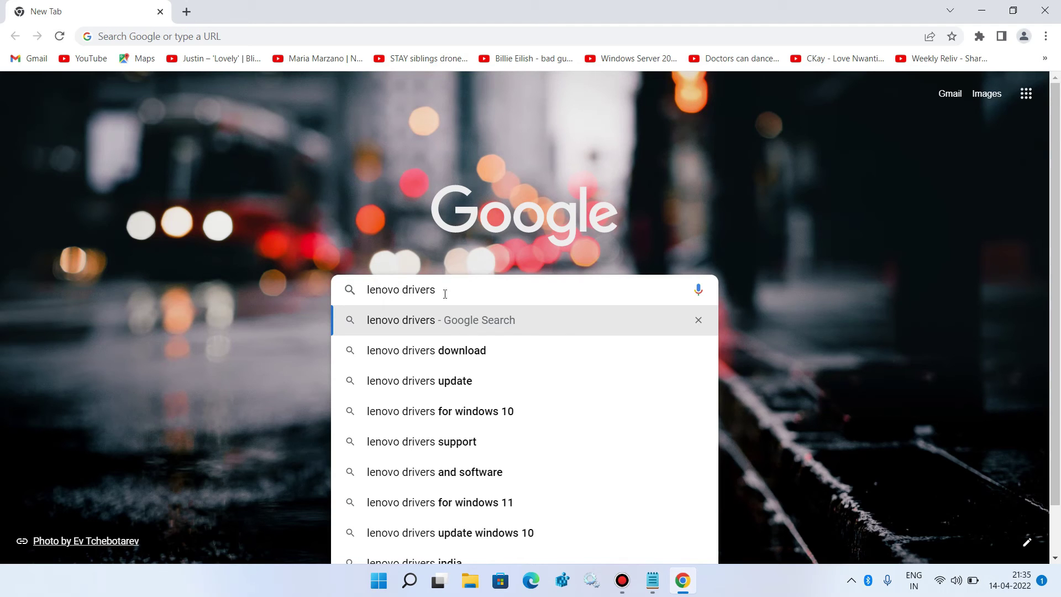
{"action": "key", "text": "Return"}
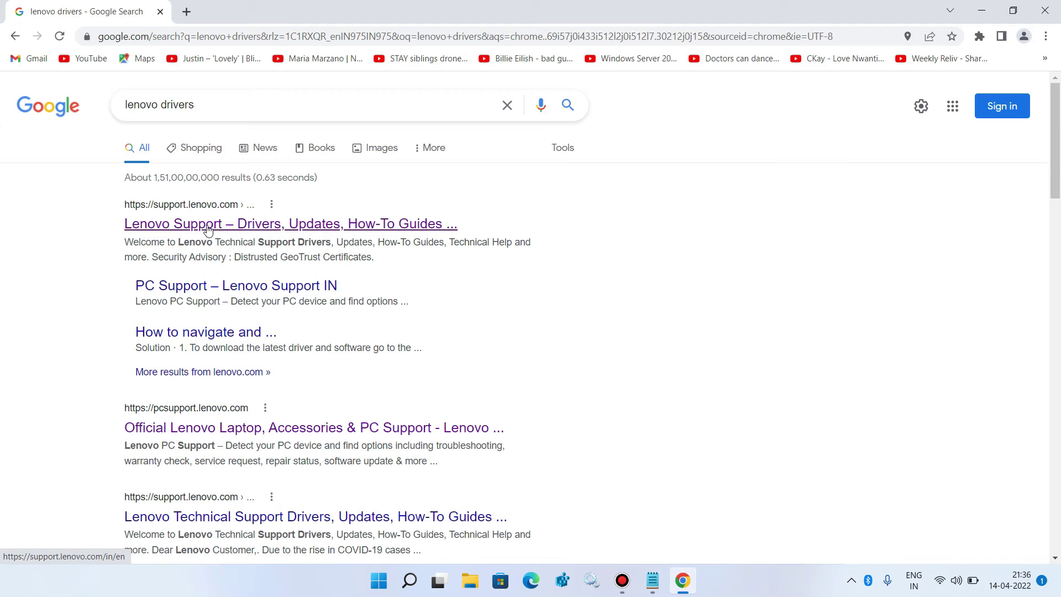
Step: Go from the Lenovo Support result to PC Support and browse products by the Laptops category
{"action": "left_click", "coordinate": [207, 229]}
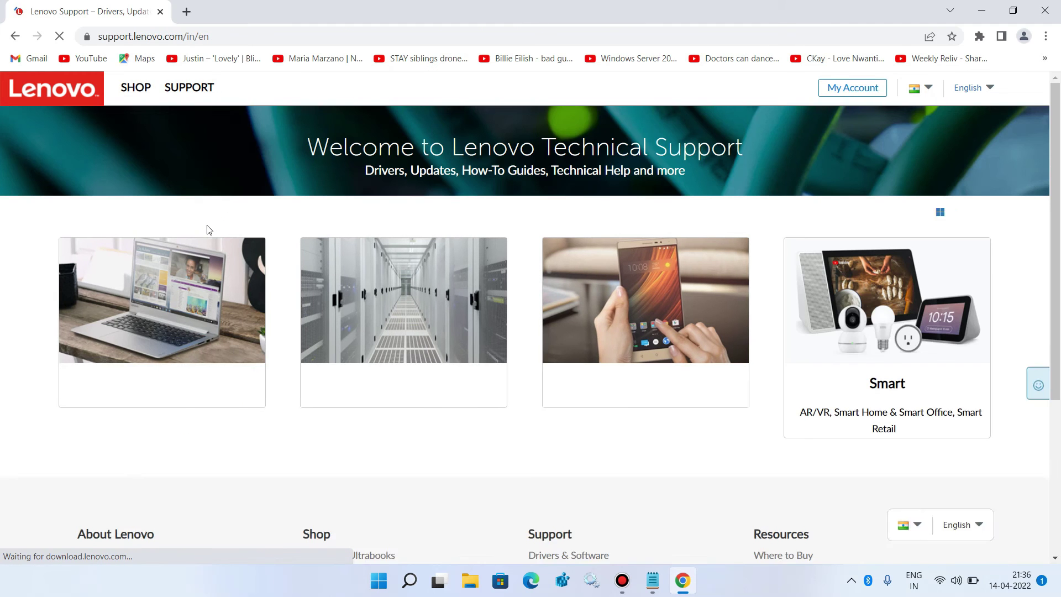
{"action": "mouse_move", "coordinate": [203, 329]}
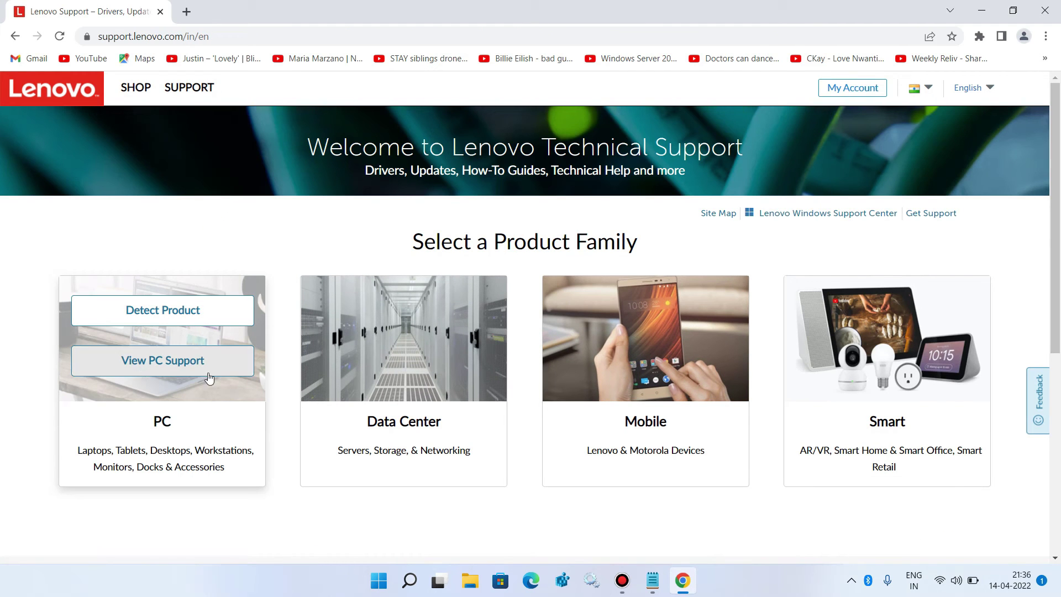
{"action": "left_click", "coordinate": [174, 377]}
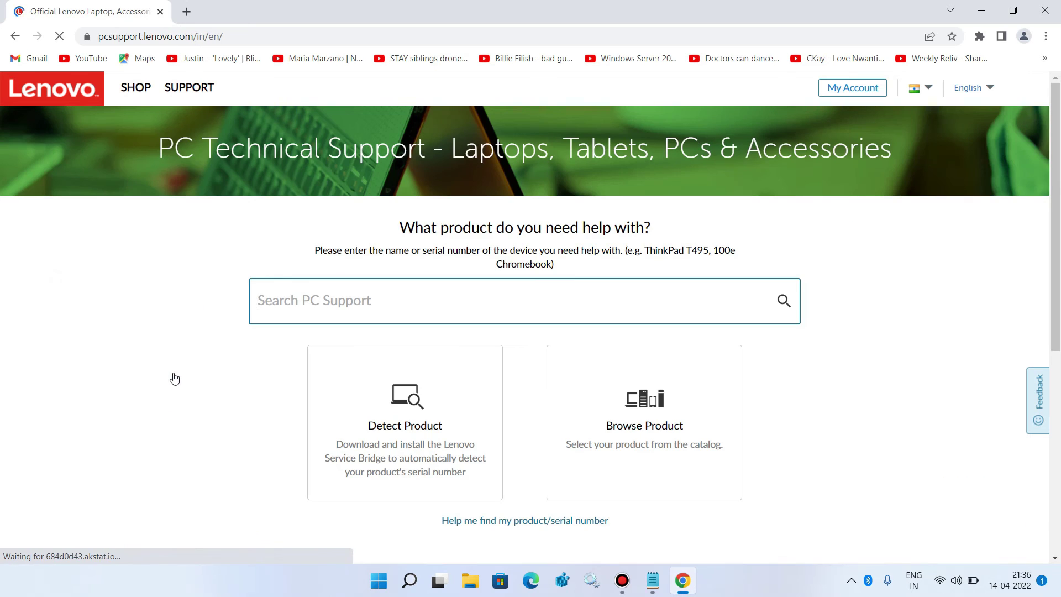
{"action": "left_click", "coordinate": [667, 440]}
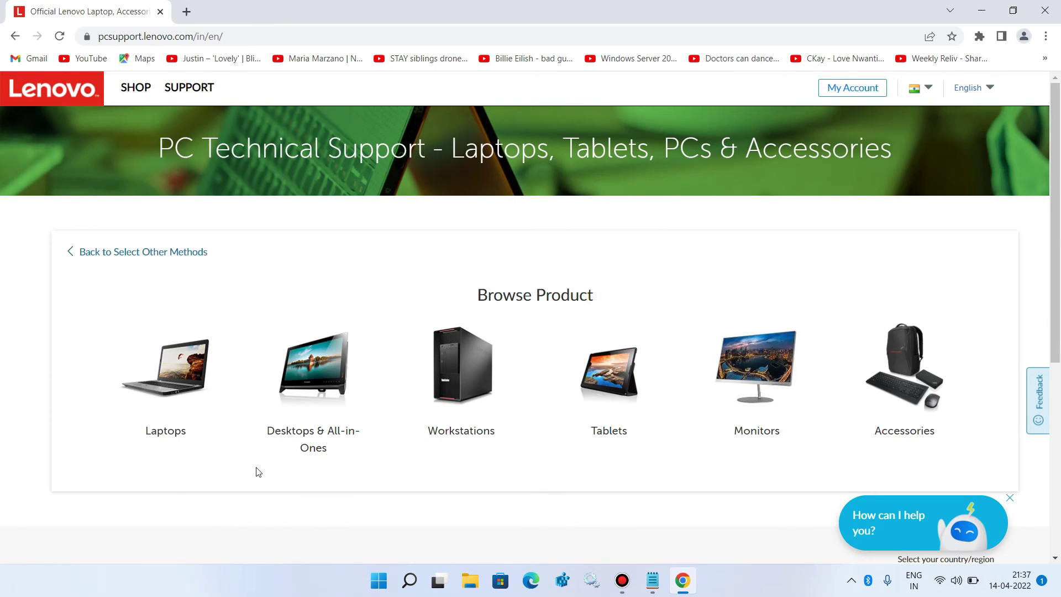
{"action": "left_click", "coordinate": [172, 390]}
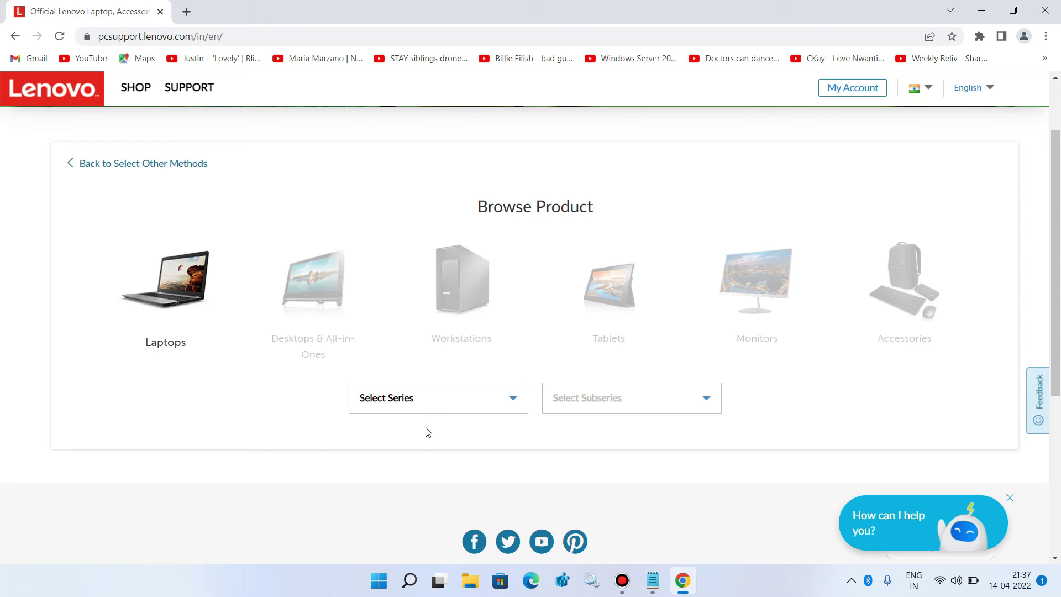
Step: Check the model-name note in Notepad and pick the 3 Series Laptop (ideapad) series
{"action": "left_click", "coordinate": [651, 578]}
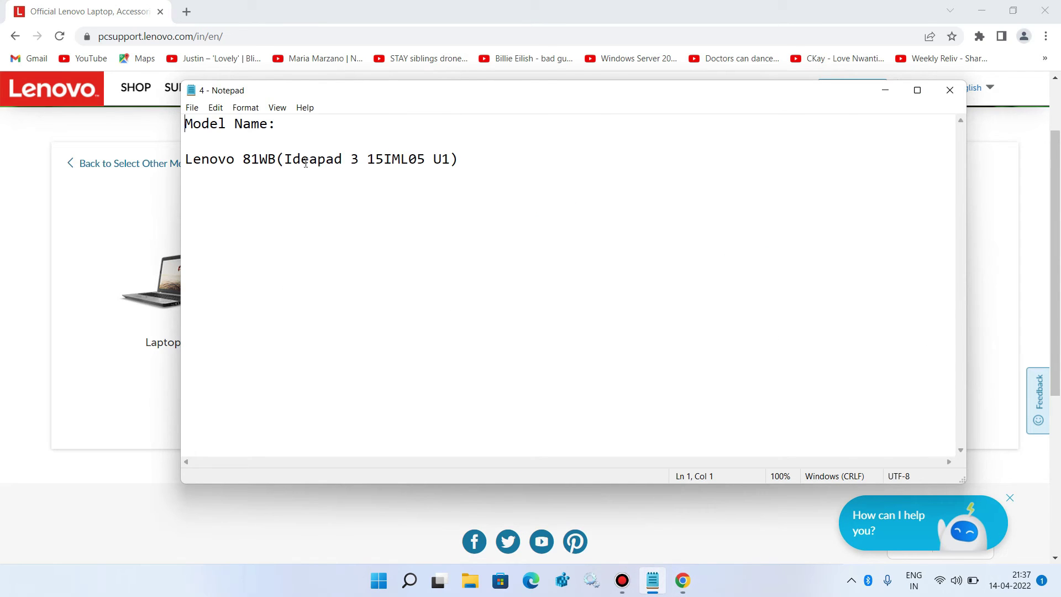
{"action": "left_click", "coordinate": [885, 90]}
{"action": "left_click", "coordinate": [431, 408]}
{"action": "scroll", "coordinate": [442, 486], "scroll_direction": "down", "scroll_amount": 3}
{"action": "scroll", "coordinate": [442, 486], "scroll_direction": "down", "scroll_amount": 3}
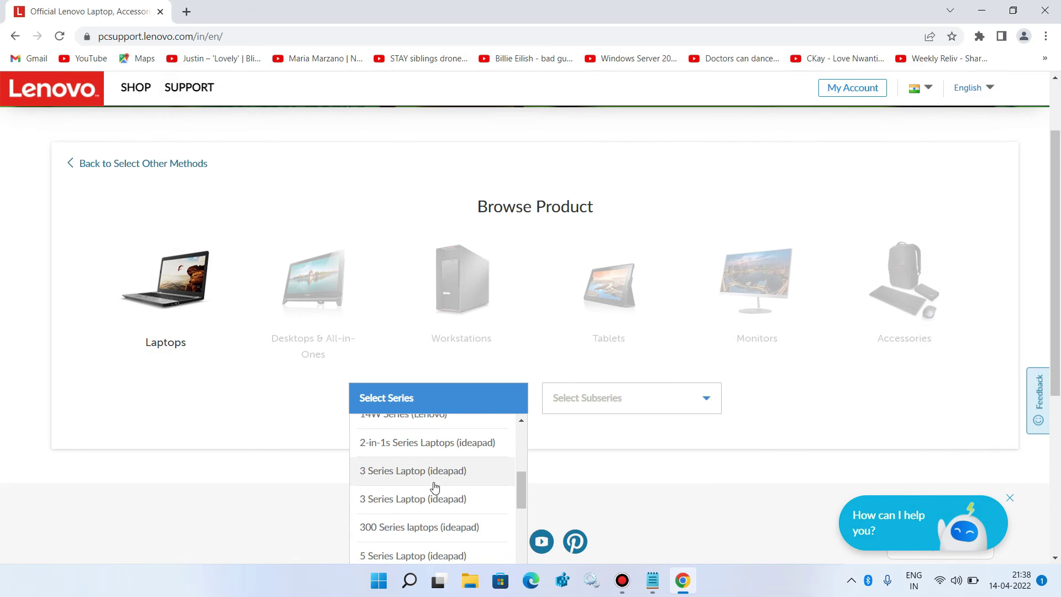
{"action": "left_click", "coordinate": [392, 479]}
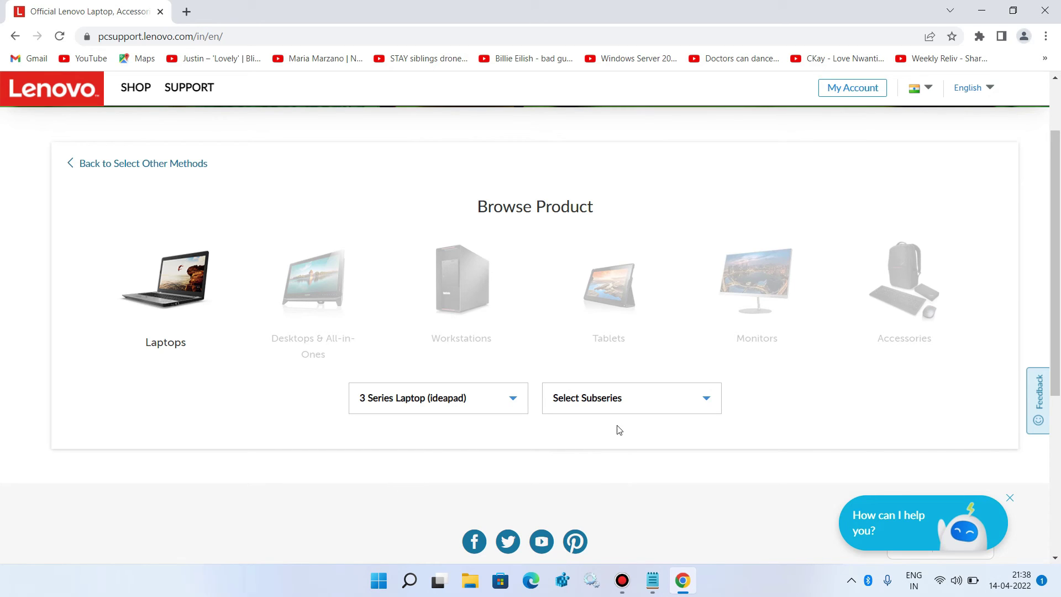
Step: Check the model note again and select the ideapad 3-15IML05 Laptop subseries
{"action": "left_click", "coordinate": [652, 577]}
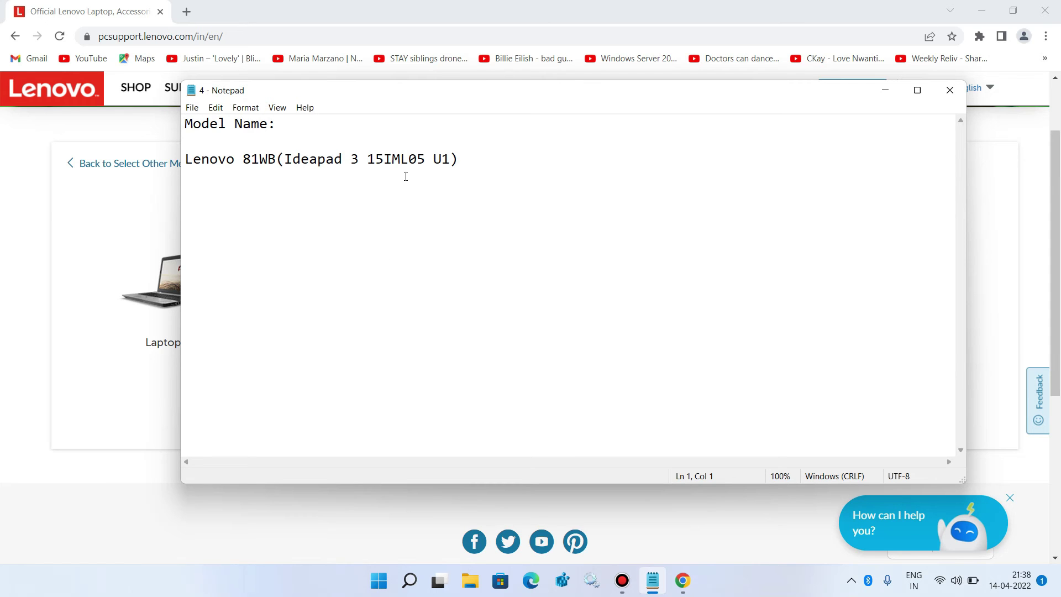
{"action": "left_click", "coordinate": [885, 89]}
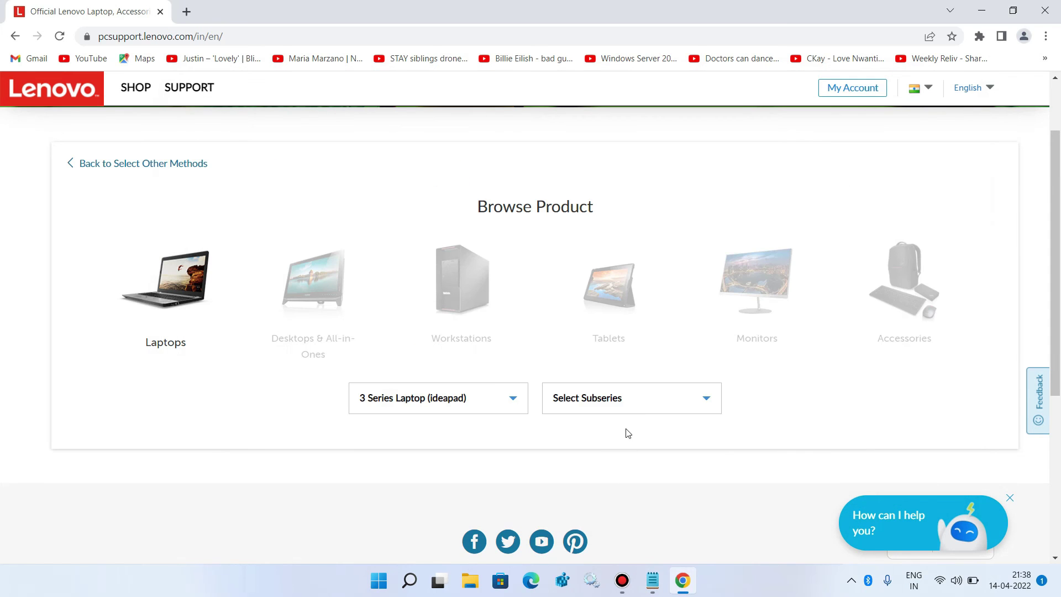
{"action": "left_click", "coordinate": [656, 401]}
{"action": "scroll", "coordinate": [641, 459], "scroll_direction": "down", "scroll_amount": 10}
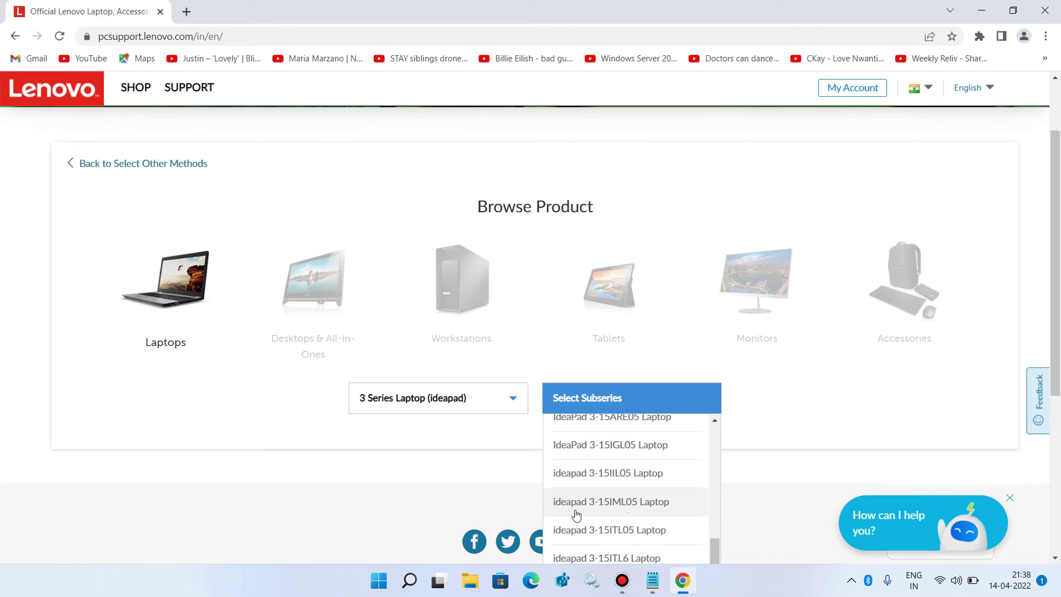
{"action": "left_click", "coordinate": [628, 507]}
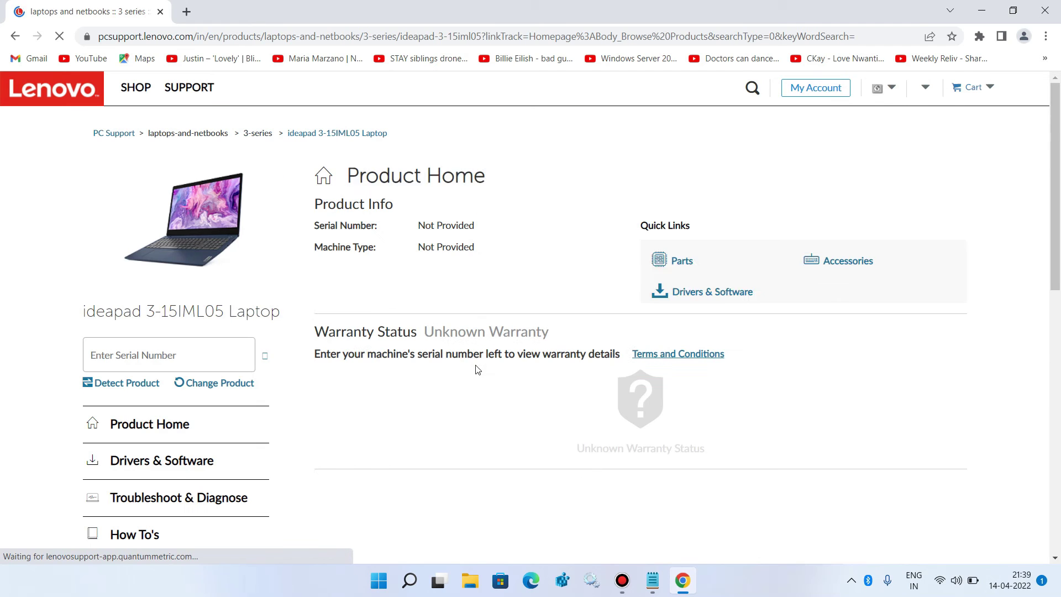
Step: Open the ideapad 3-15IML05's Drivers & Software page on the Manual Update tab
{"action": "scroll", "coordinate": [379, 316], "scroll_direction": "down", "scroll_amount": 3}
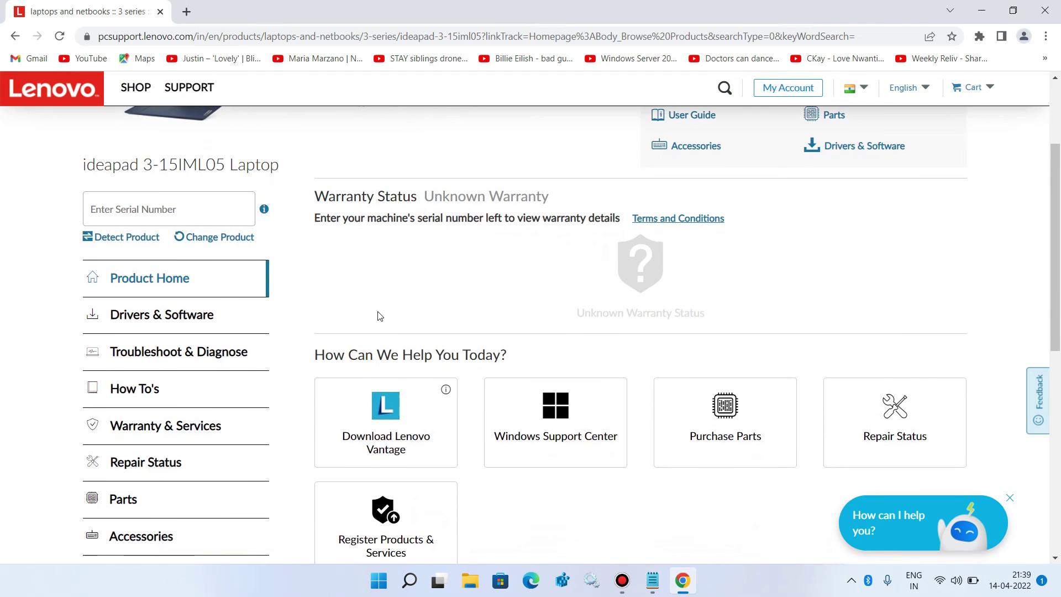
{"action": "left_click", "coordinate": [175, 320]}
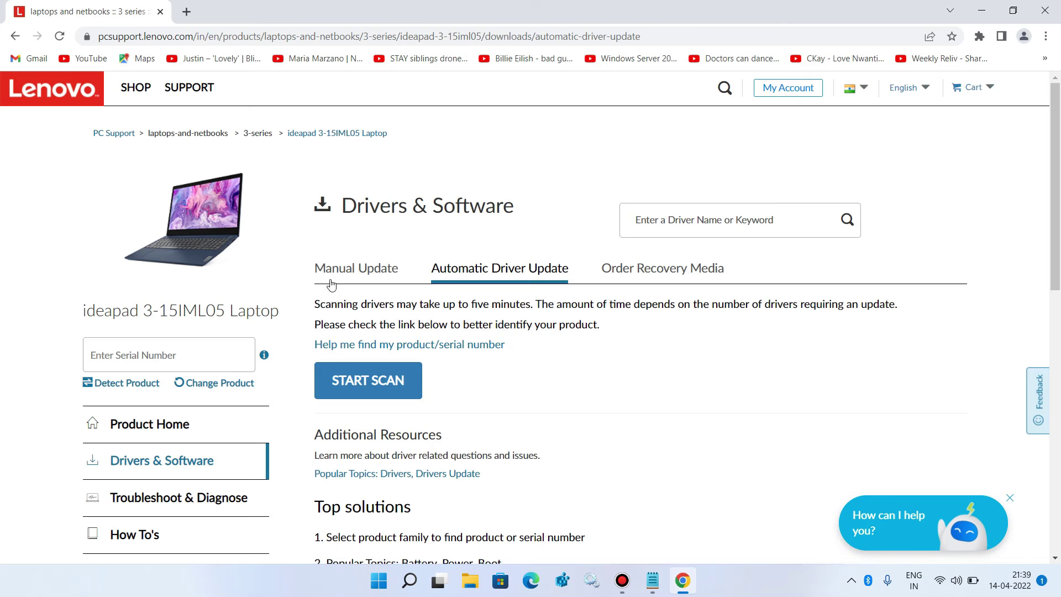
{"action": "left_click", "coordinate": [368, 274]}
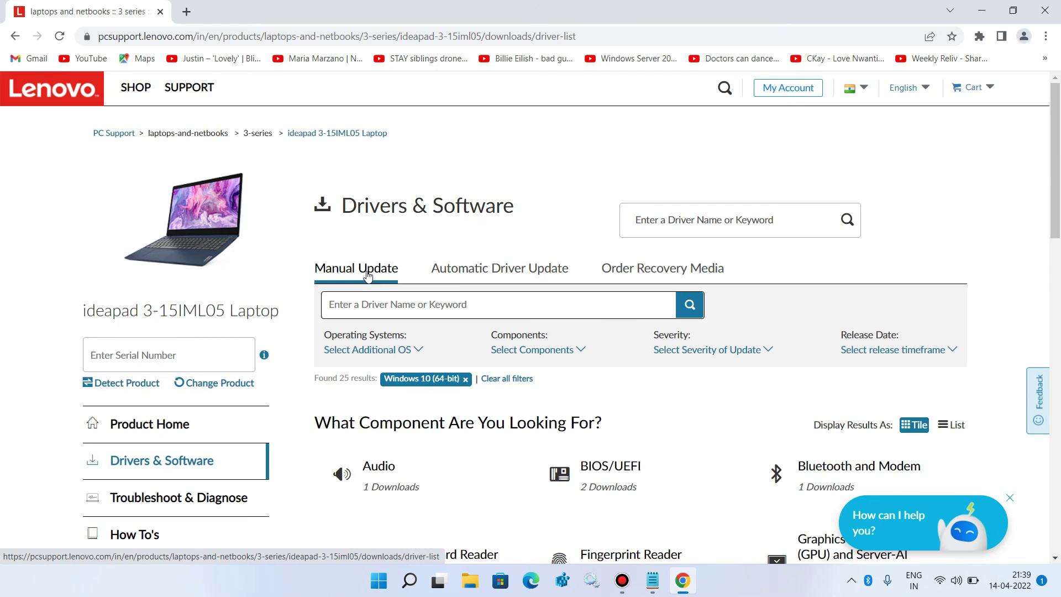
Step: Filter the driver list to Windows 11 (64-bit), removing Windows 10 (64-bit)
{"action": "scroll", "coordinate": [440, 339], "scroll_direction": "down", "scroll_amount": 1}
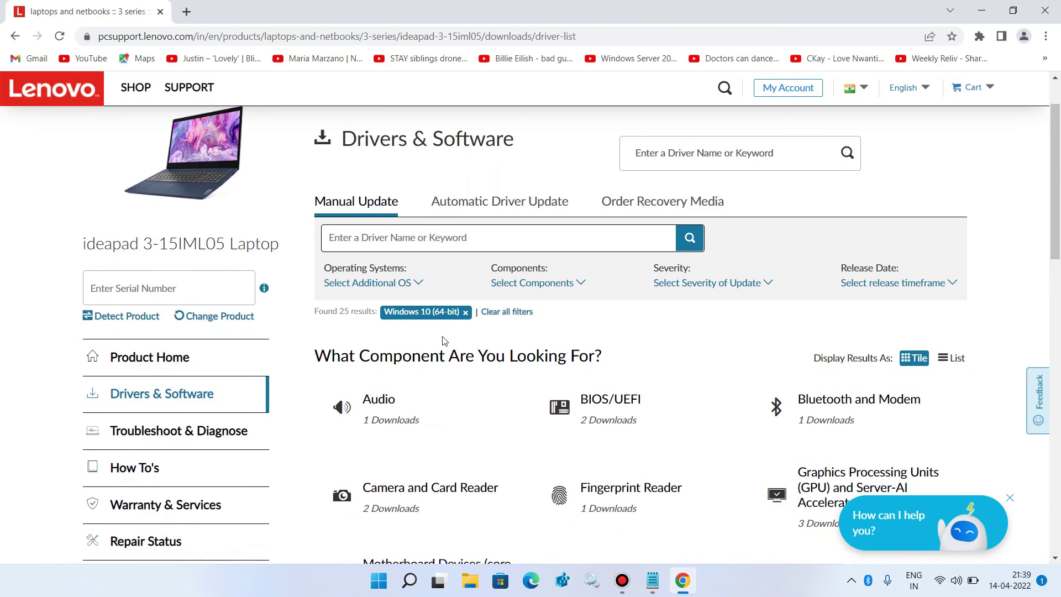
{"action": "left_click", "coordinate": [366, 286]}
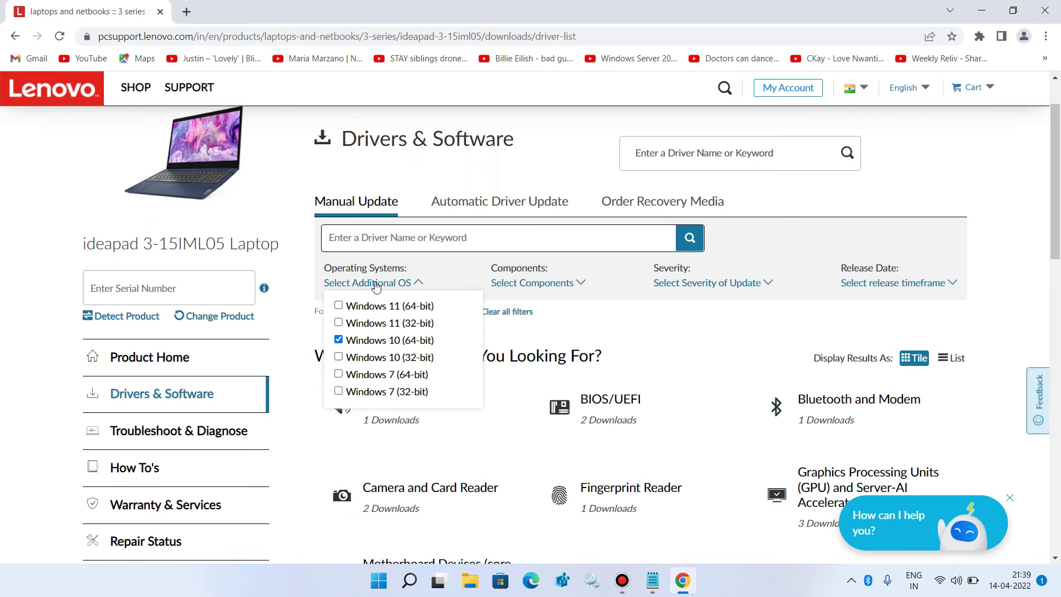
{"action": "left_click", "coordinate": [340, 307]}
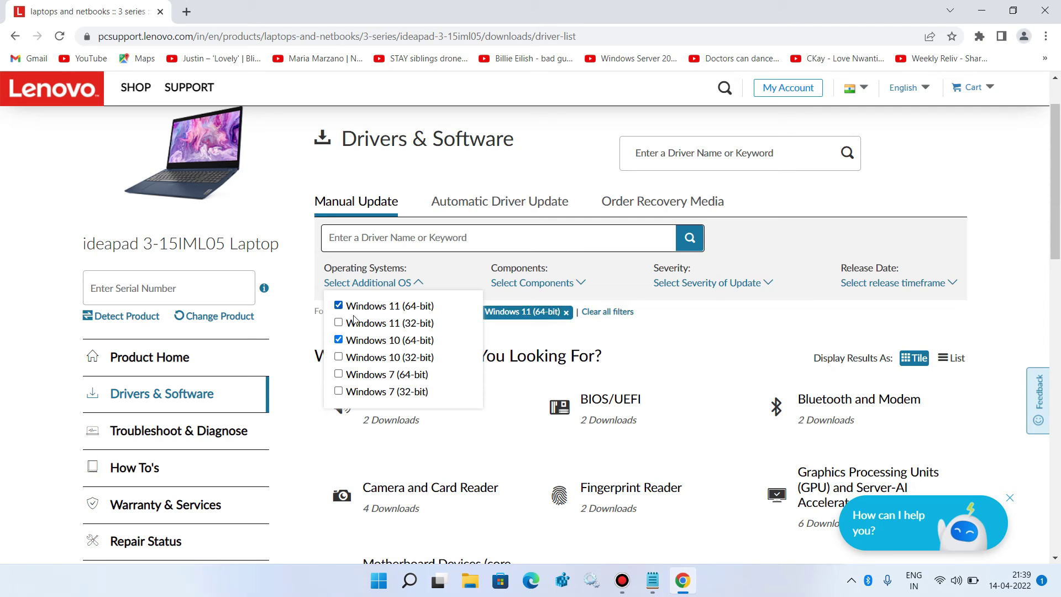
{"action": "left_click", "coordinate": [339, 341]}
{"action": "left_click", "coordinate": [488, 339]}
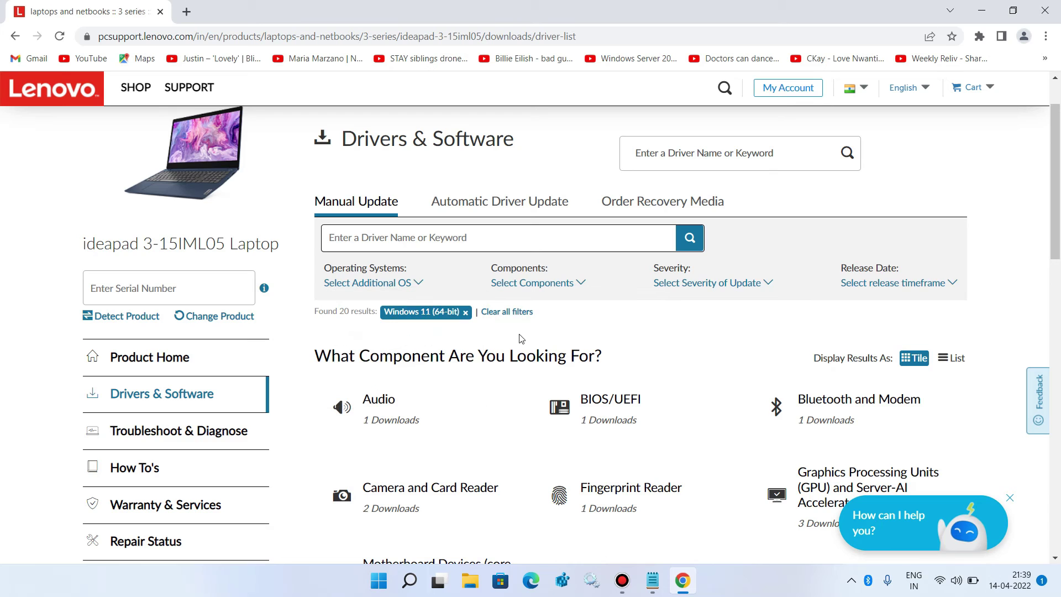
{"action": "scroll", "coordinate": [510, 340], "scroll_direction": "down", "scroll_amount": 1}
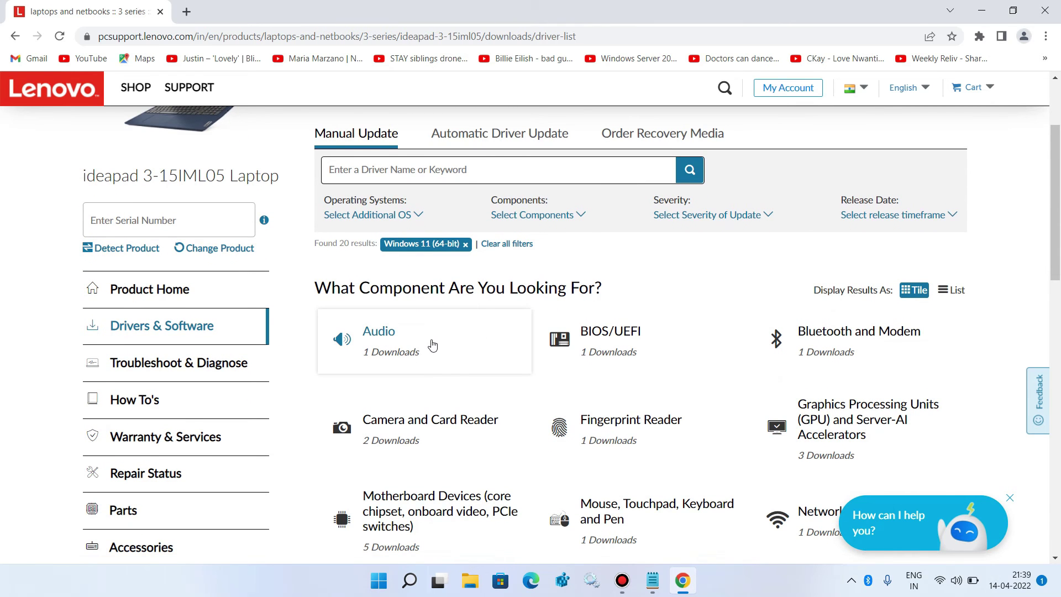
Step: Download the Realtek Audio Driver package from the Audio category's files
{"action": "left_click", "coordinate": [432, 346]}
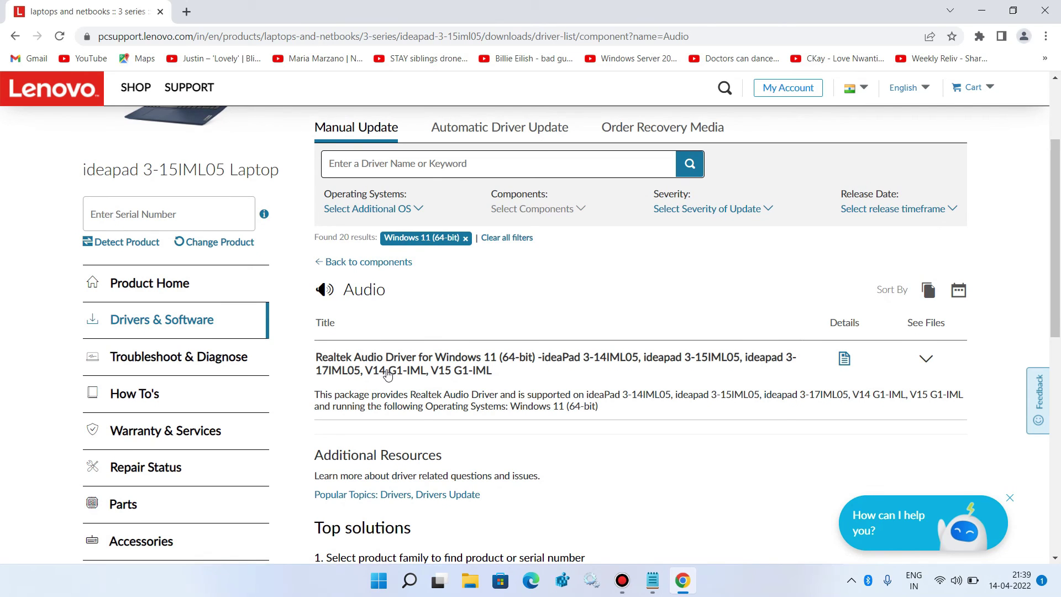
{"action": "left_click", "coordinate": [926, 365]}
{"action": "scroll", "coordinate": [933, 370], "scroll_direction": "down", "scroll_amount": 2}
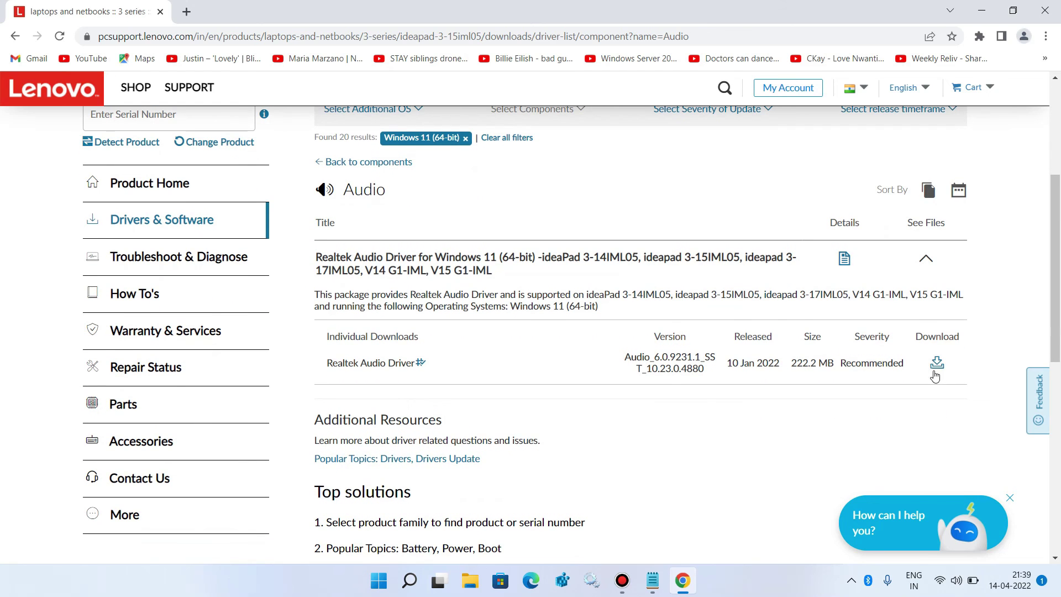
{"action": "left_click", "coordinate": [937, 365]}
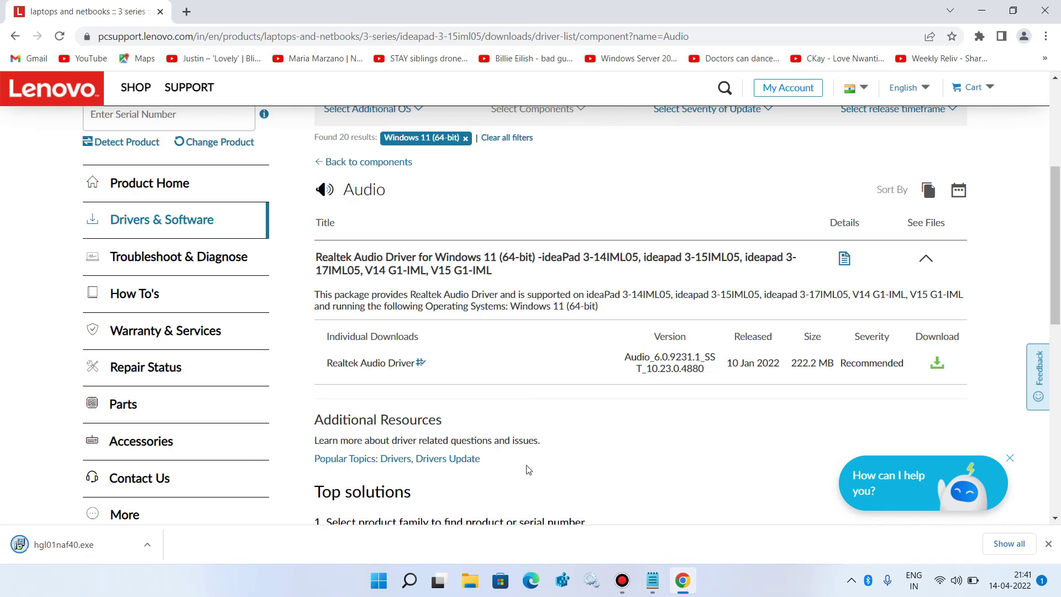
Step: Locate the downloaded hgl01naf40.exe in the Downloads folder, then close Explorer
{"action": "left_click", "coordinate": [148, 548]}
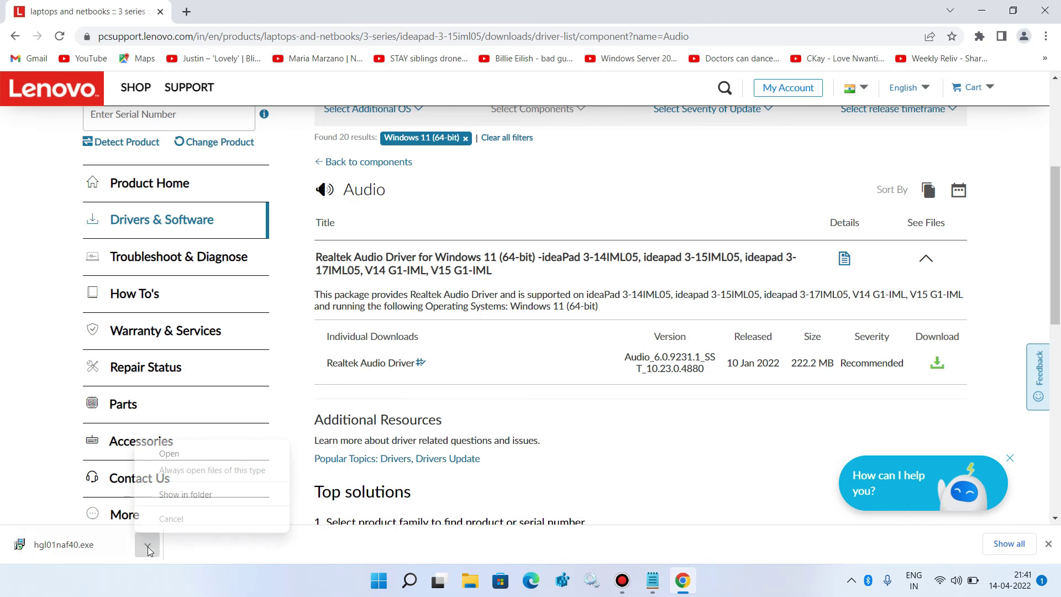
{"action": "left_click", "coordinate": [222, 493]}
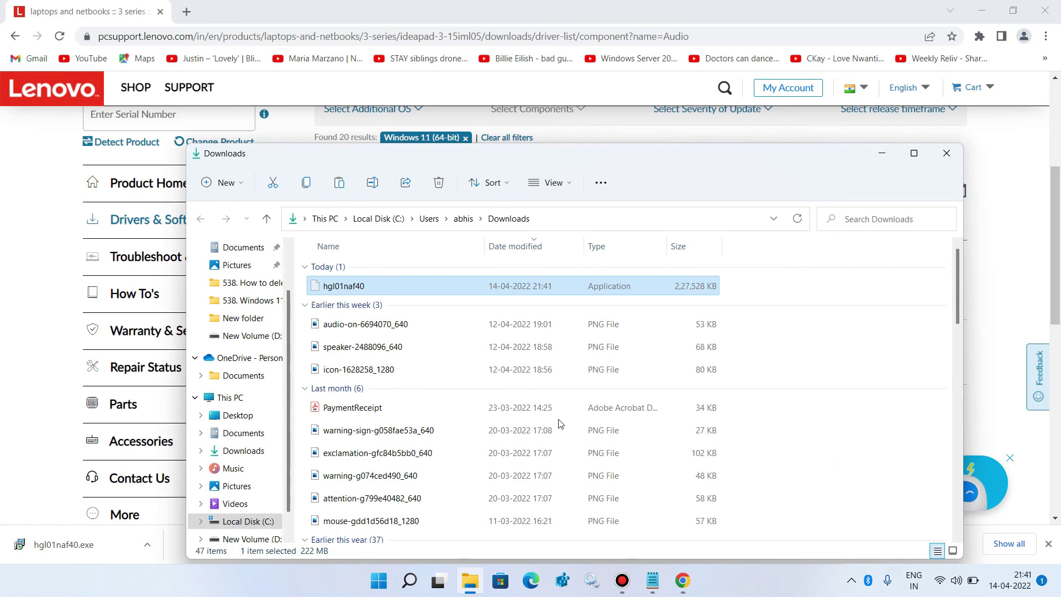
{"action": "left_click", "coordinate": [945, 155]}
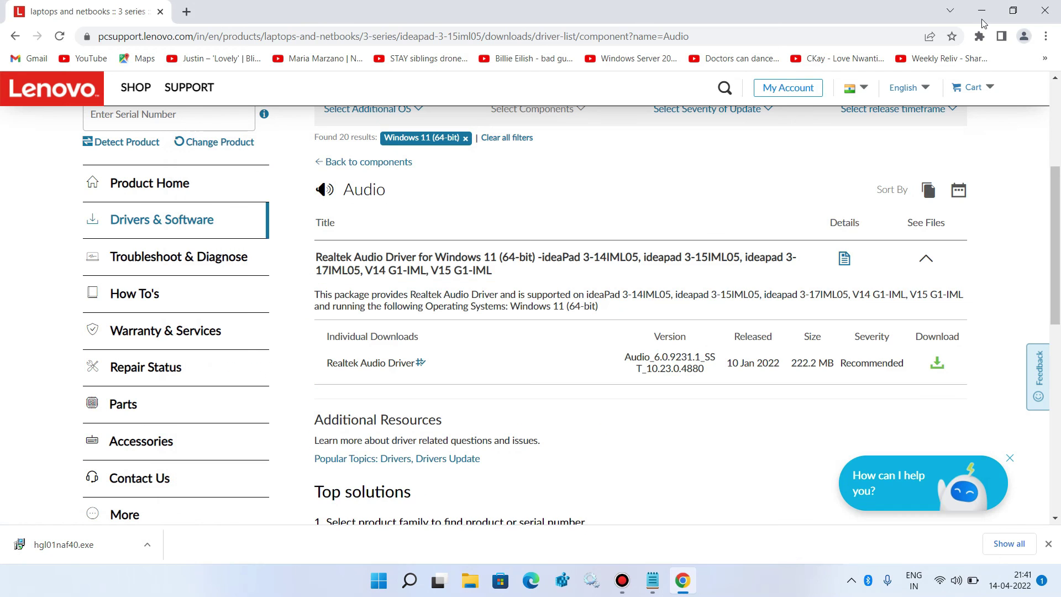
Step: Launch the audio driver installer from the desktop, choose English, and accept the licence
{"action": "left_click", "coordinate": [981, 12]}
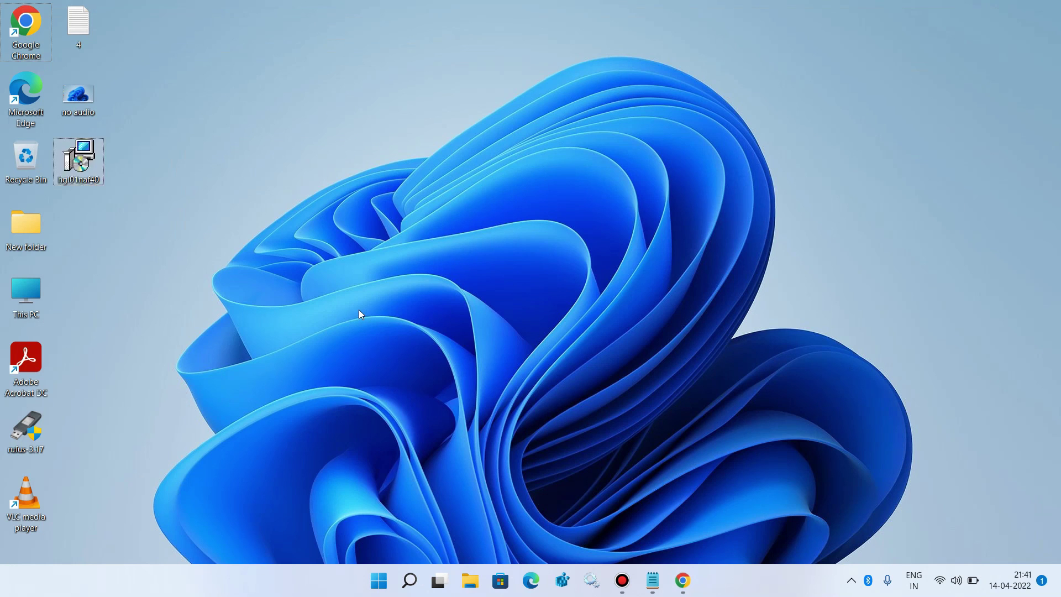
{"action": "double_click", "coordinate": [83, 169]}
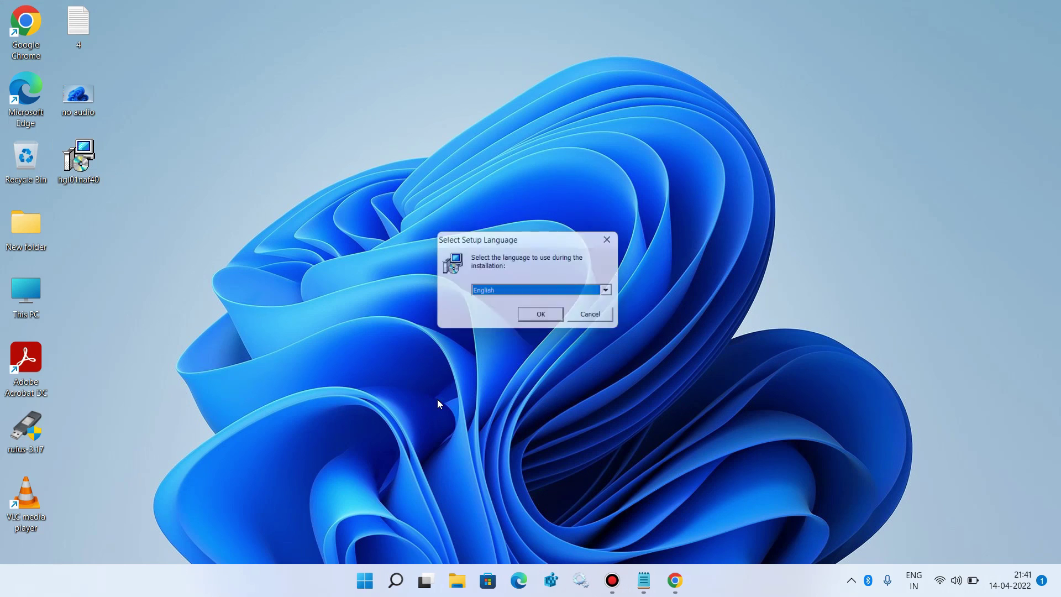
{"action": "left_click", "coordinate": [536, 319]}
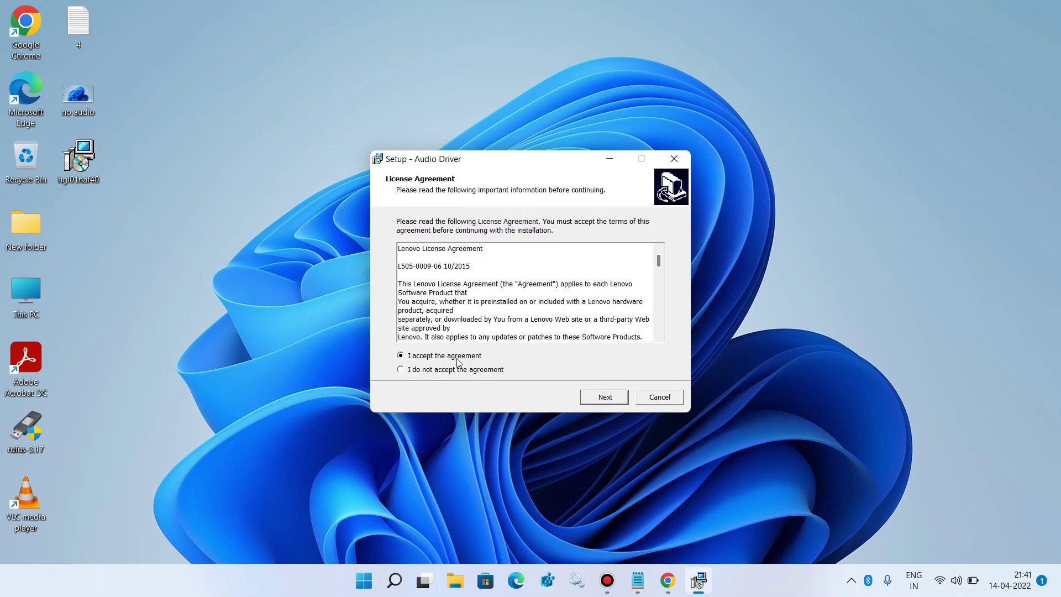
{"action": "left_click", "coordinate": [595, 398]}
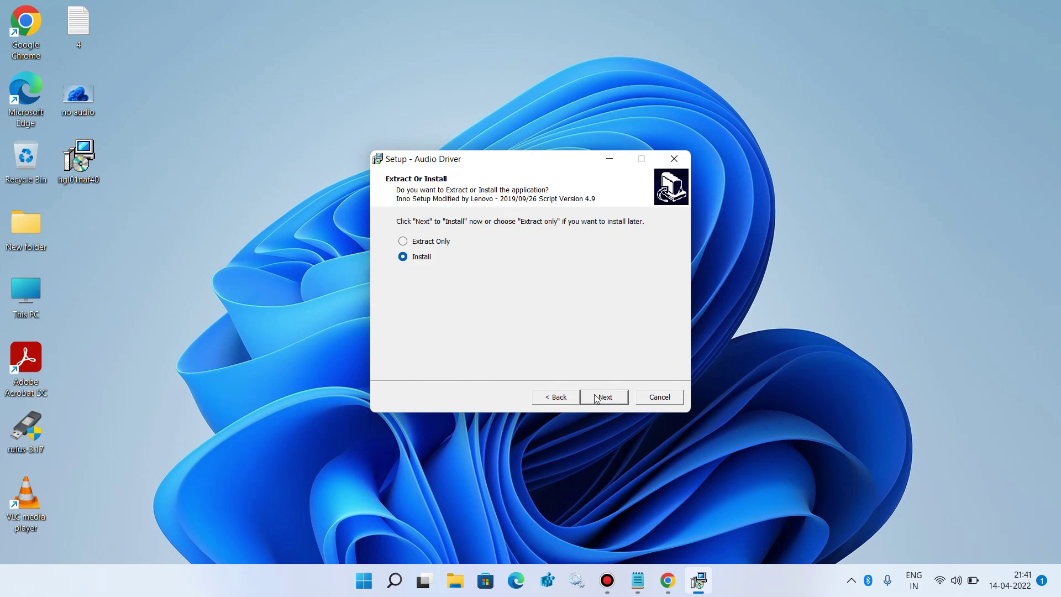
Step: Install the Audio Driver, acknowledge the success message, and finish the wizard
{"action": "left_click", "coordinate": [597, 398]}
{"action": "left_click", "coordinate": [596, 398]}
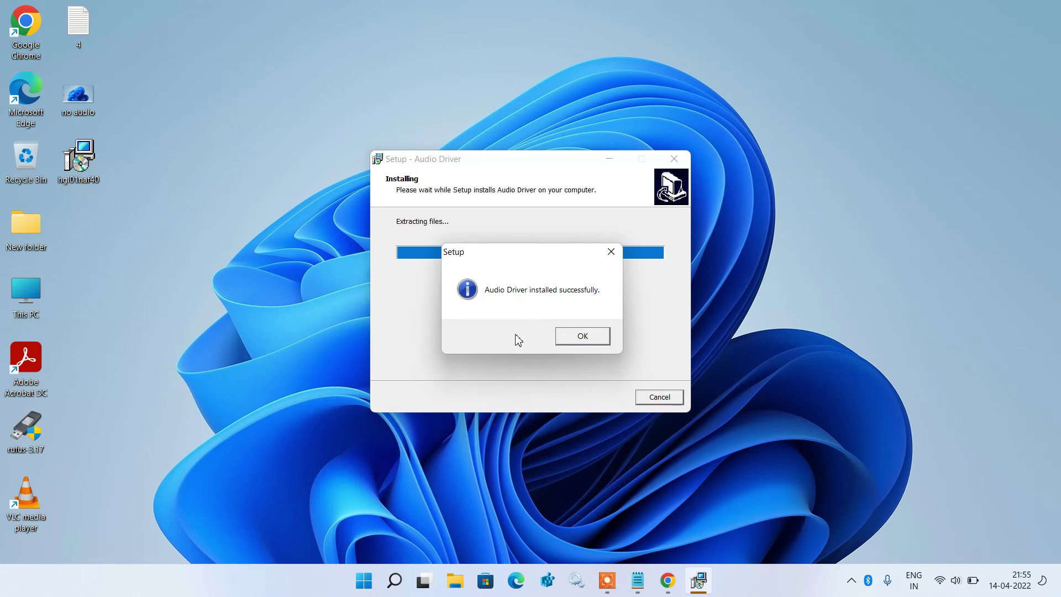
{"action": "left_click", "coordinate": [571, 339]}
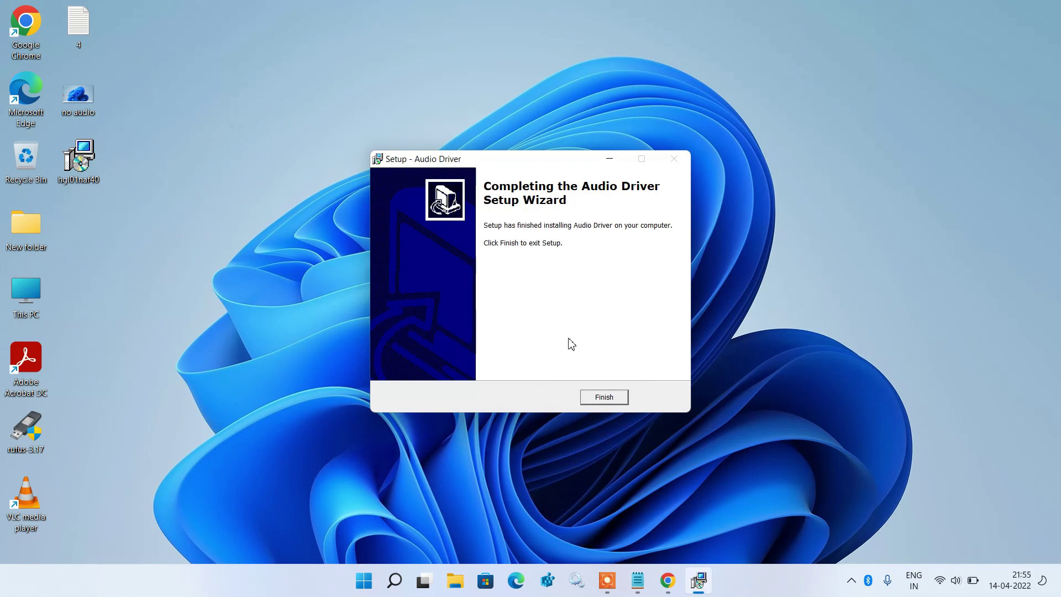
{"action": "left_click", "coordinate": [601, 398]}
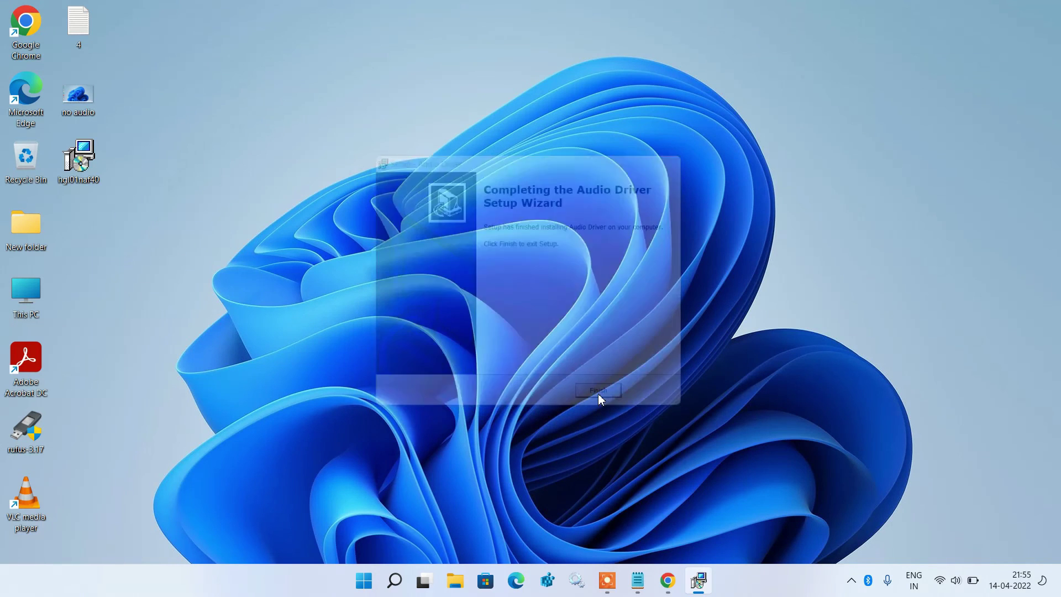